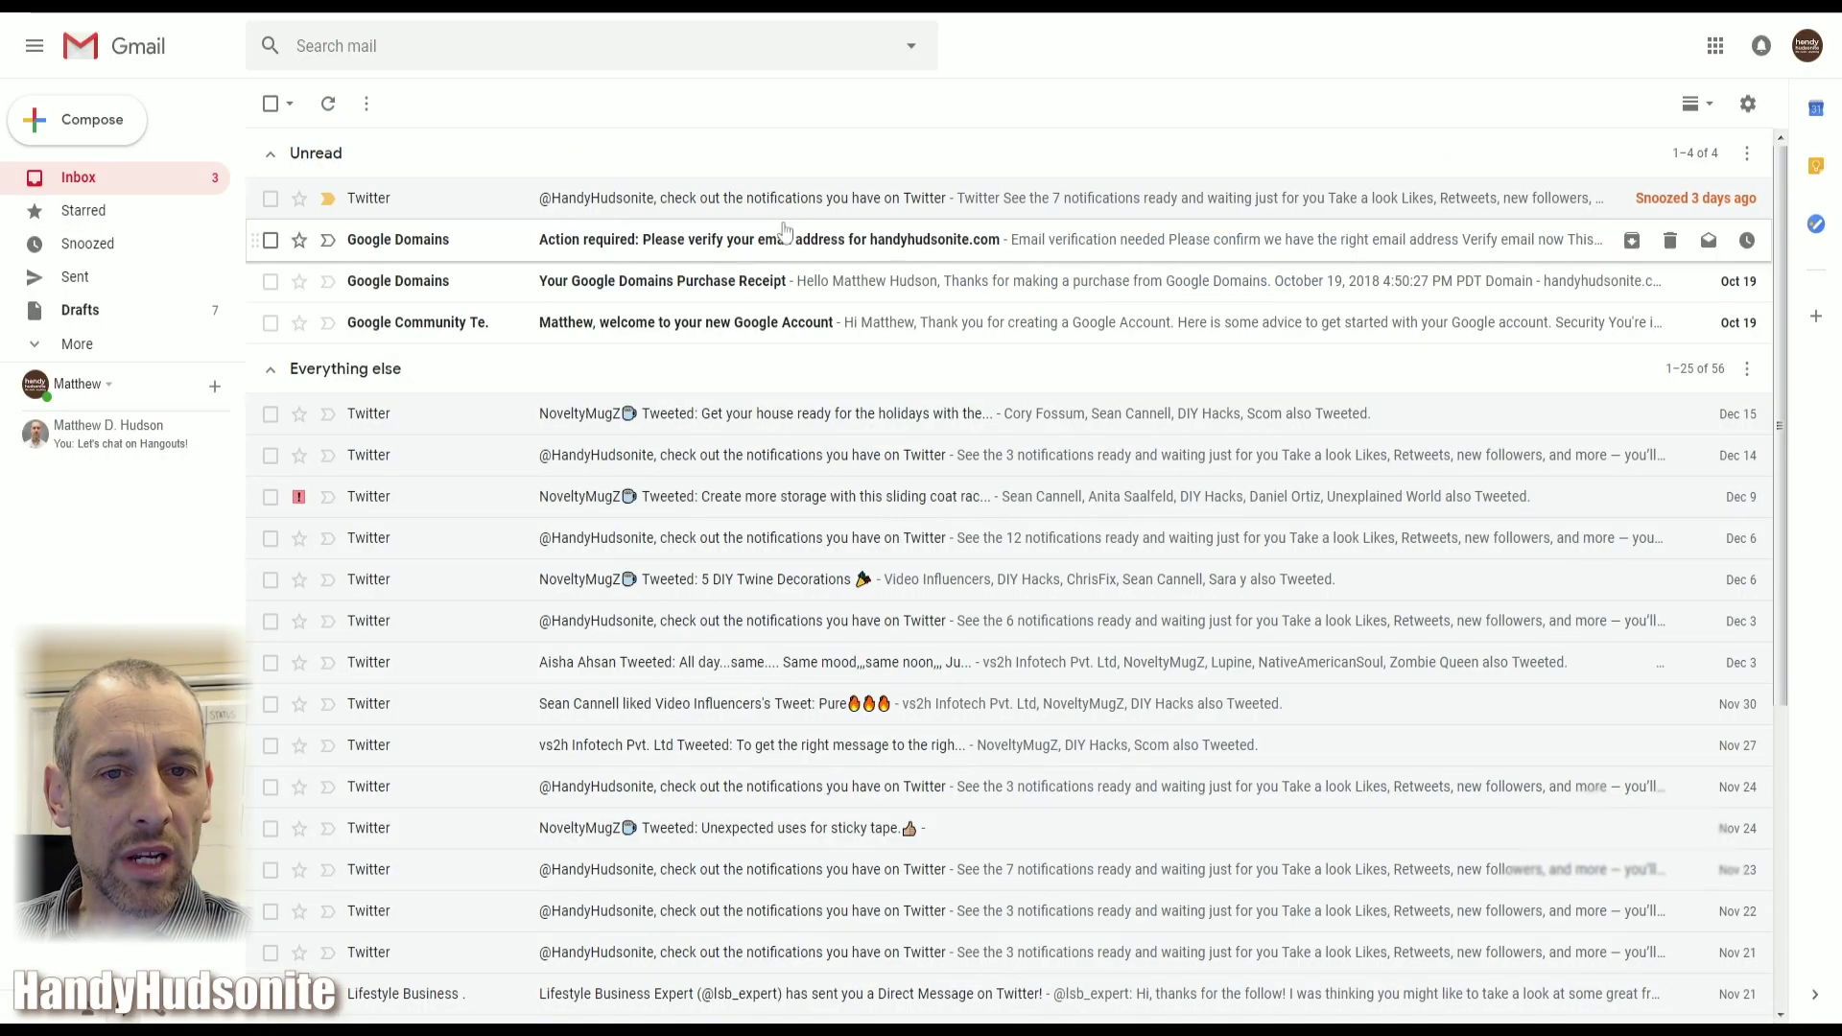
# Open Gmail's full Settings page, on the General tab, from the gear menu
pyautogui.scroll(-2, 915, 163)
pyautogui.scroll(2, 959, 153)
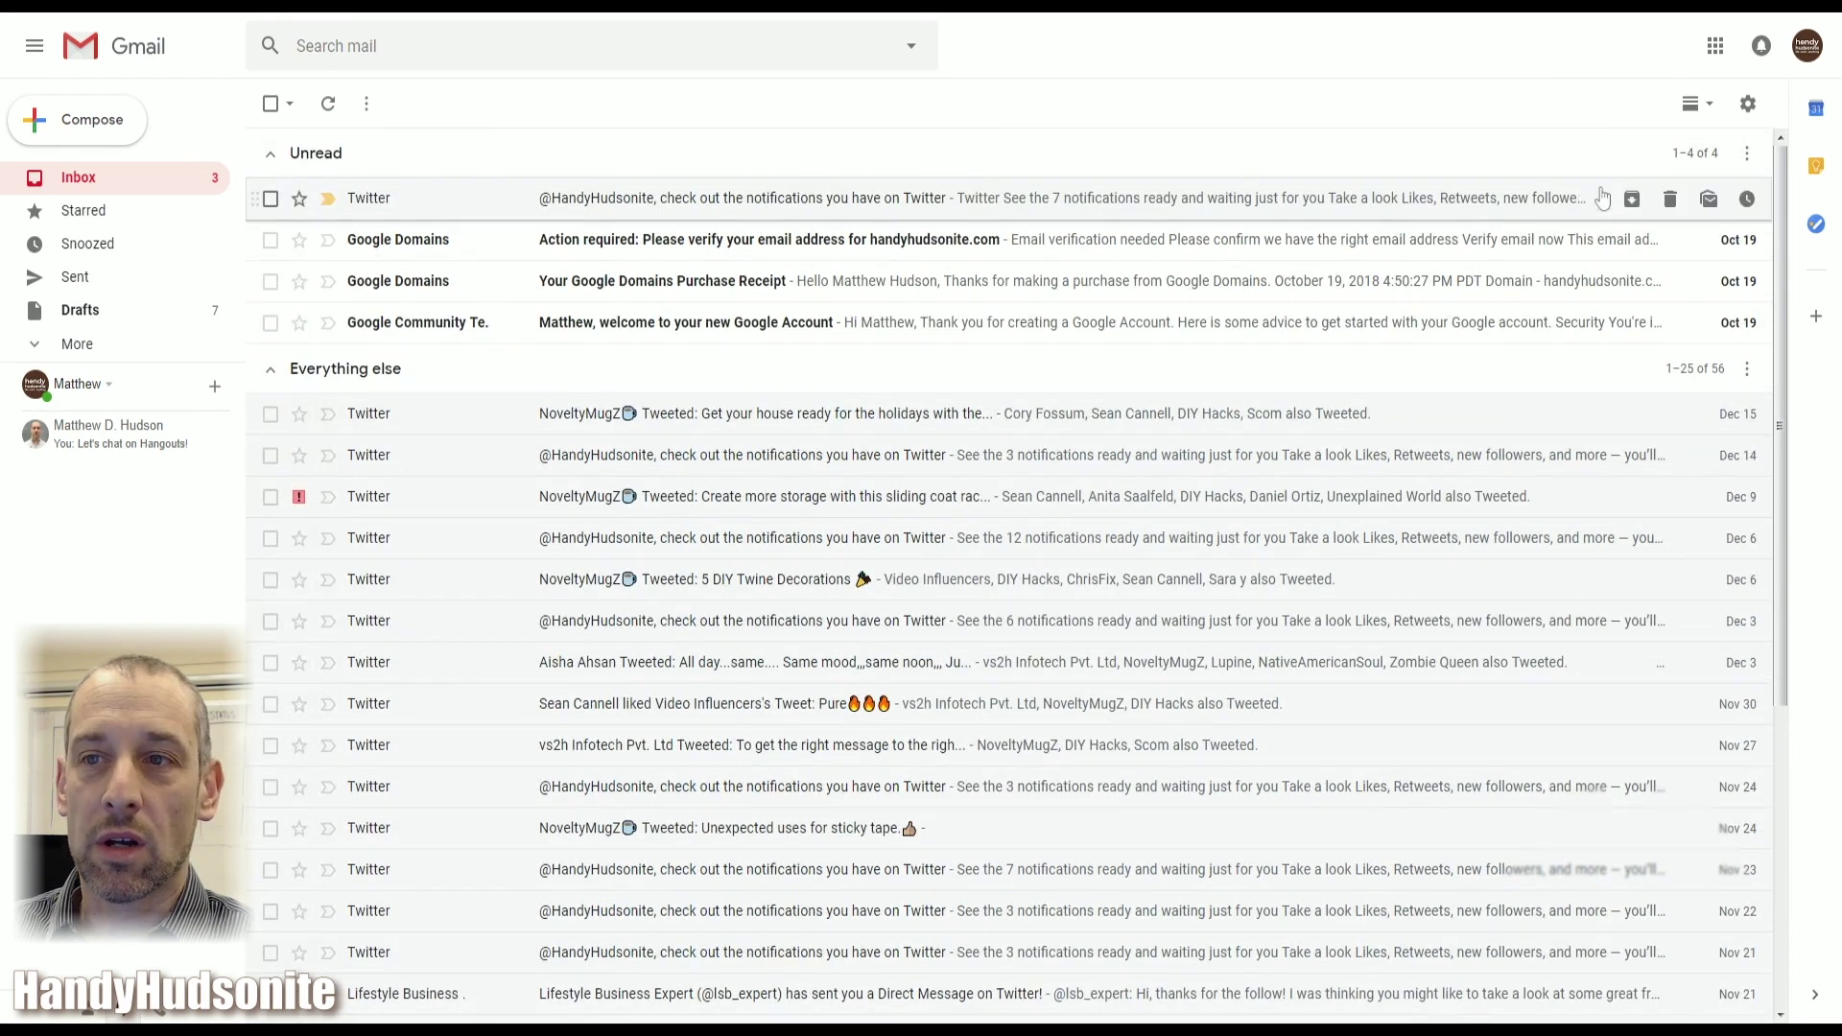
pyautogui.click(1748, 103)
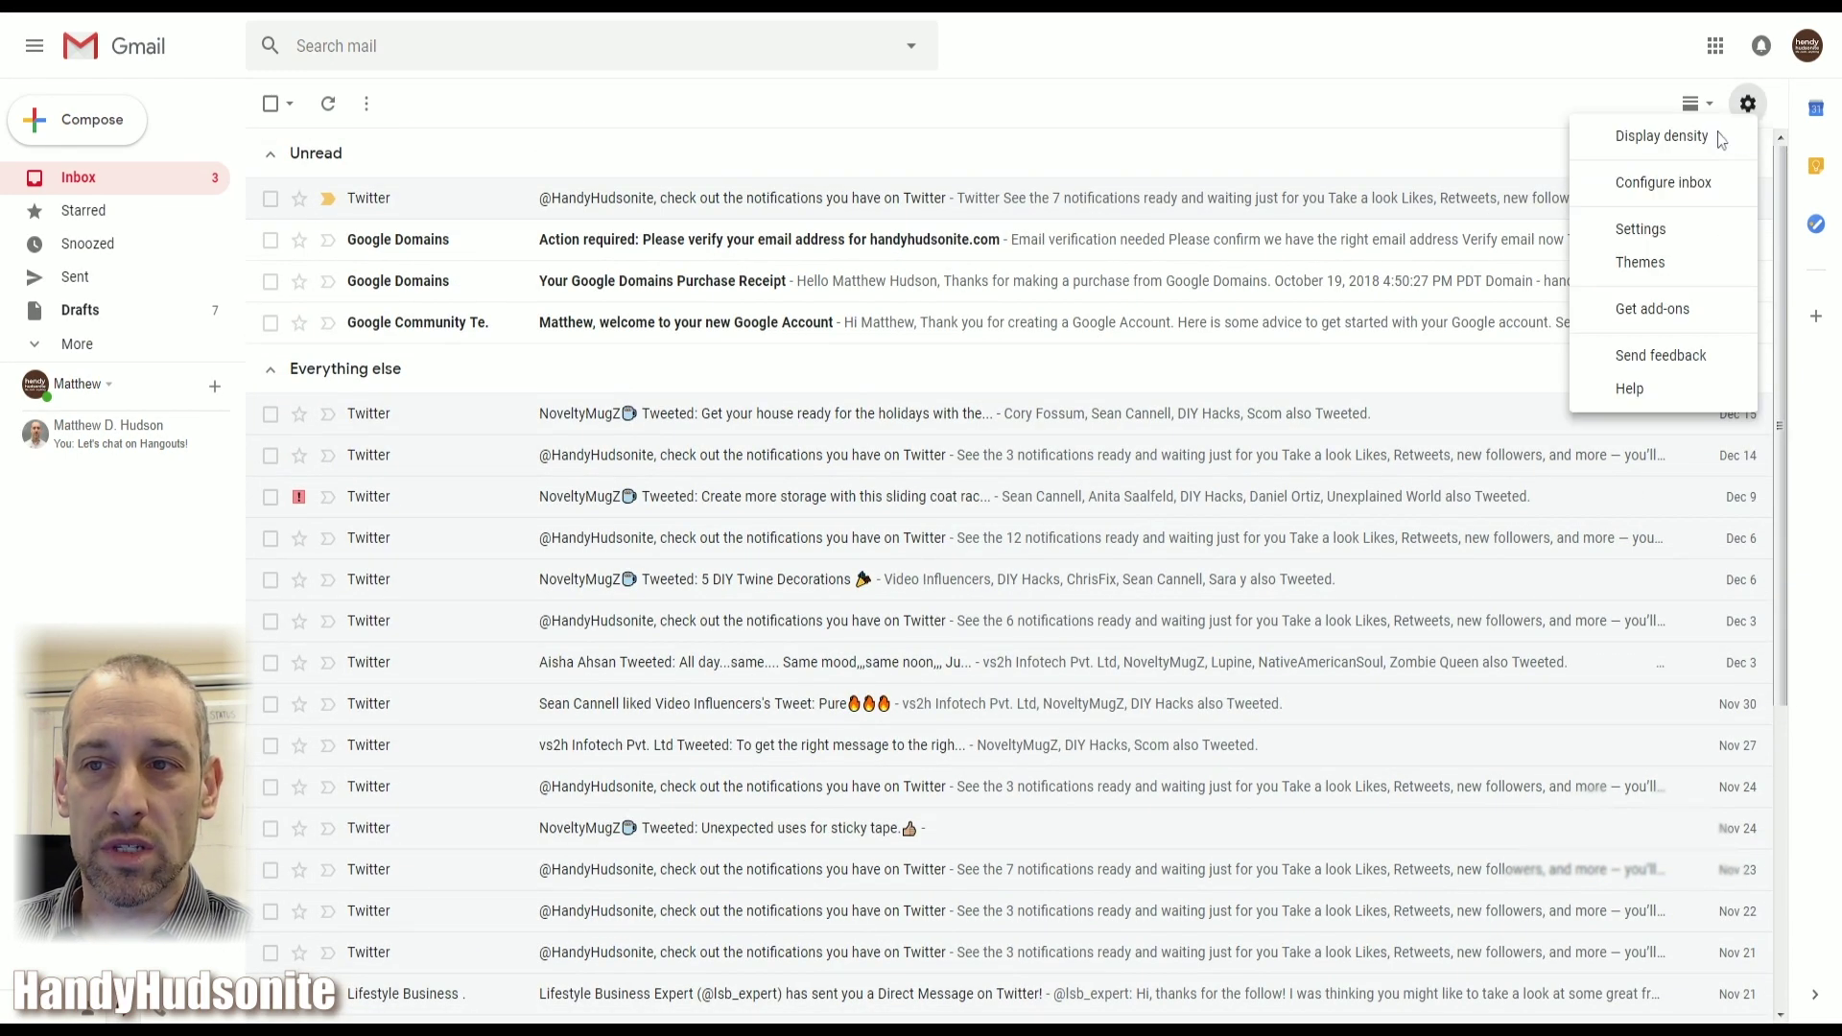
pyautogui.click(1668, 232)
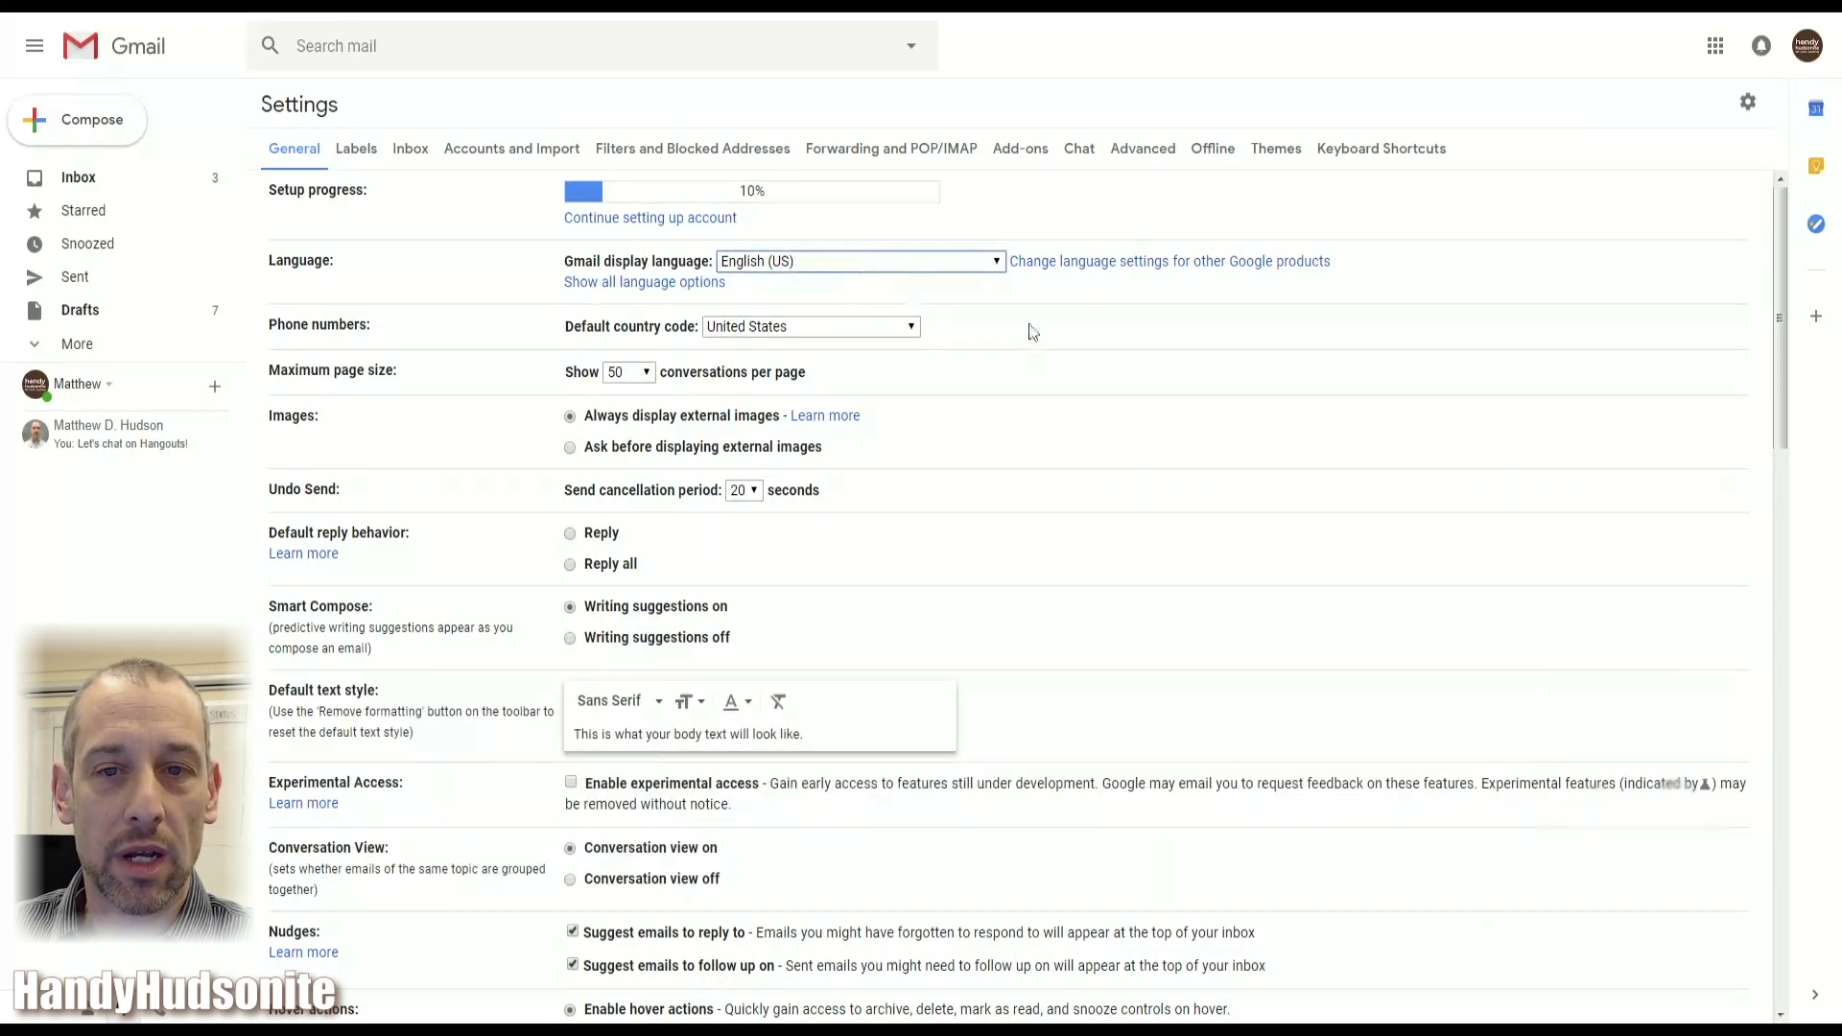
pyautogui.click(788, 331)
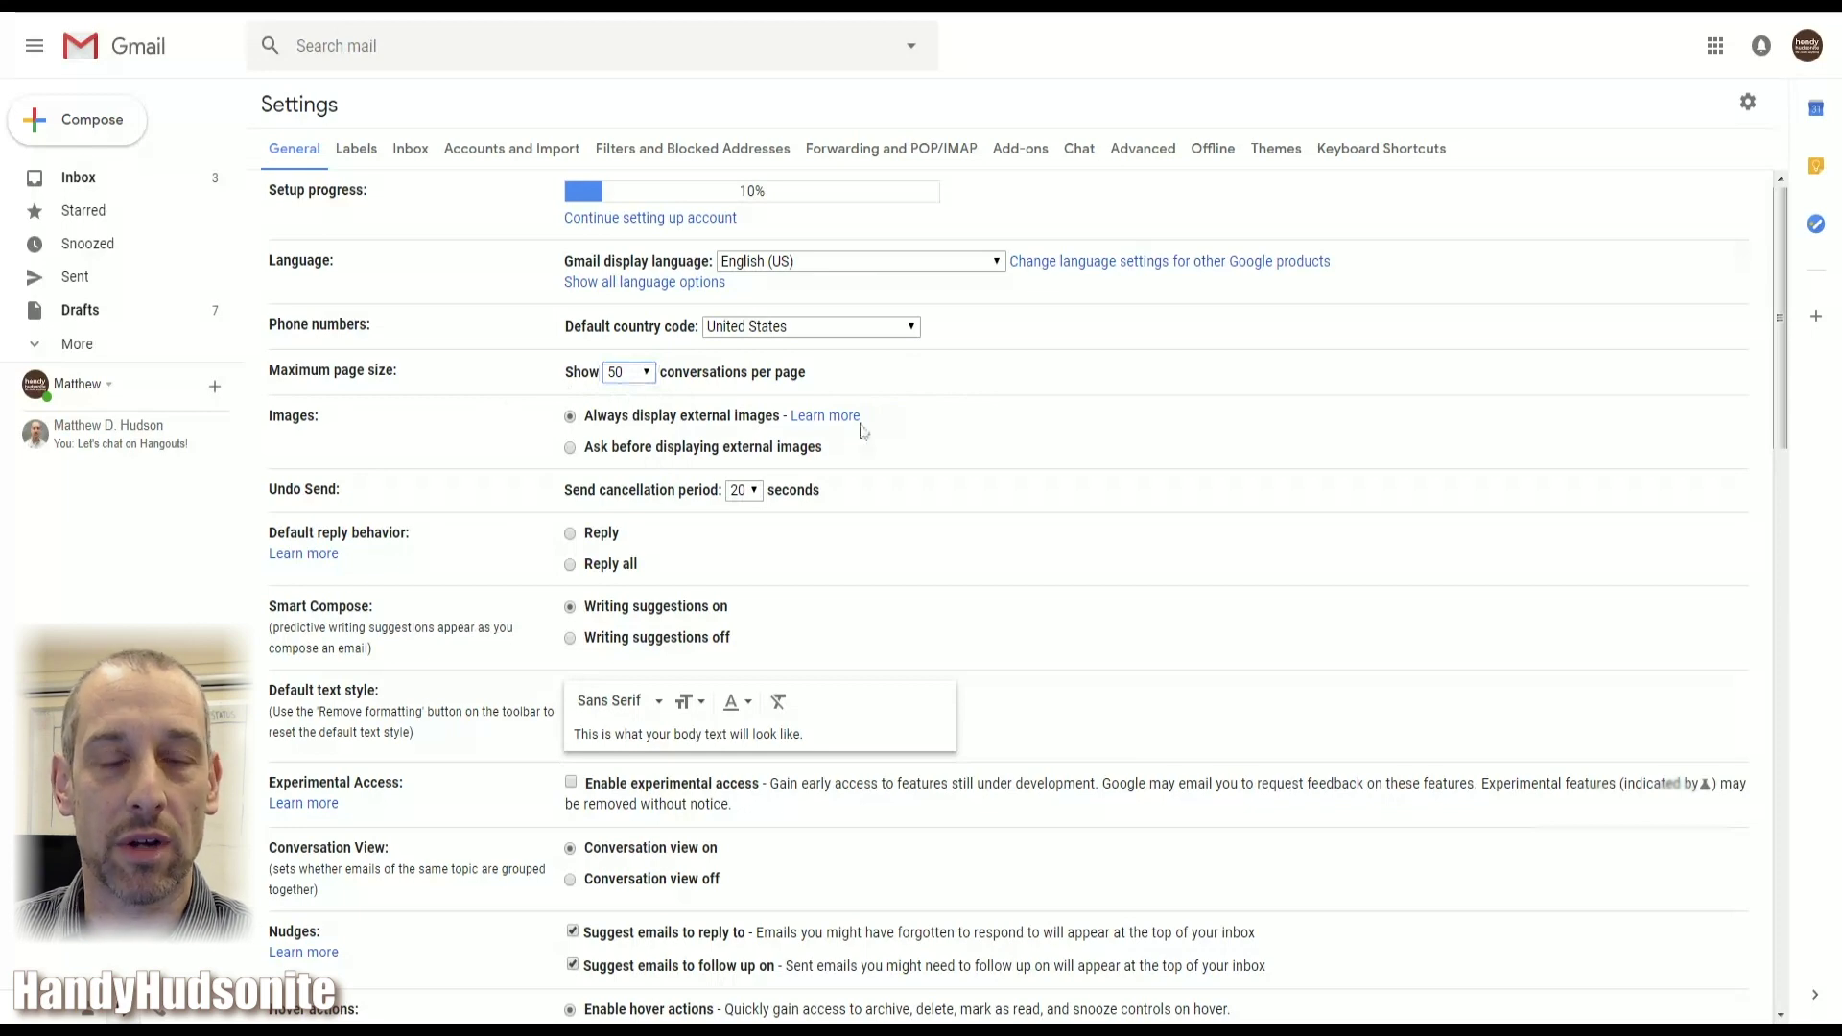
pyautogui.scroll(-1, 492, 444)
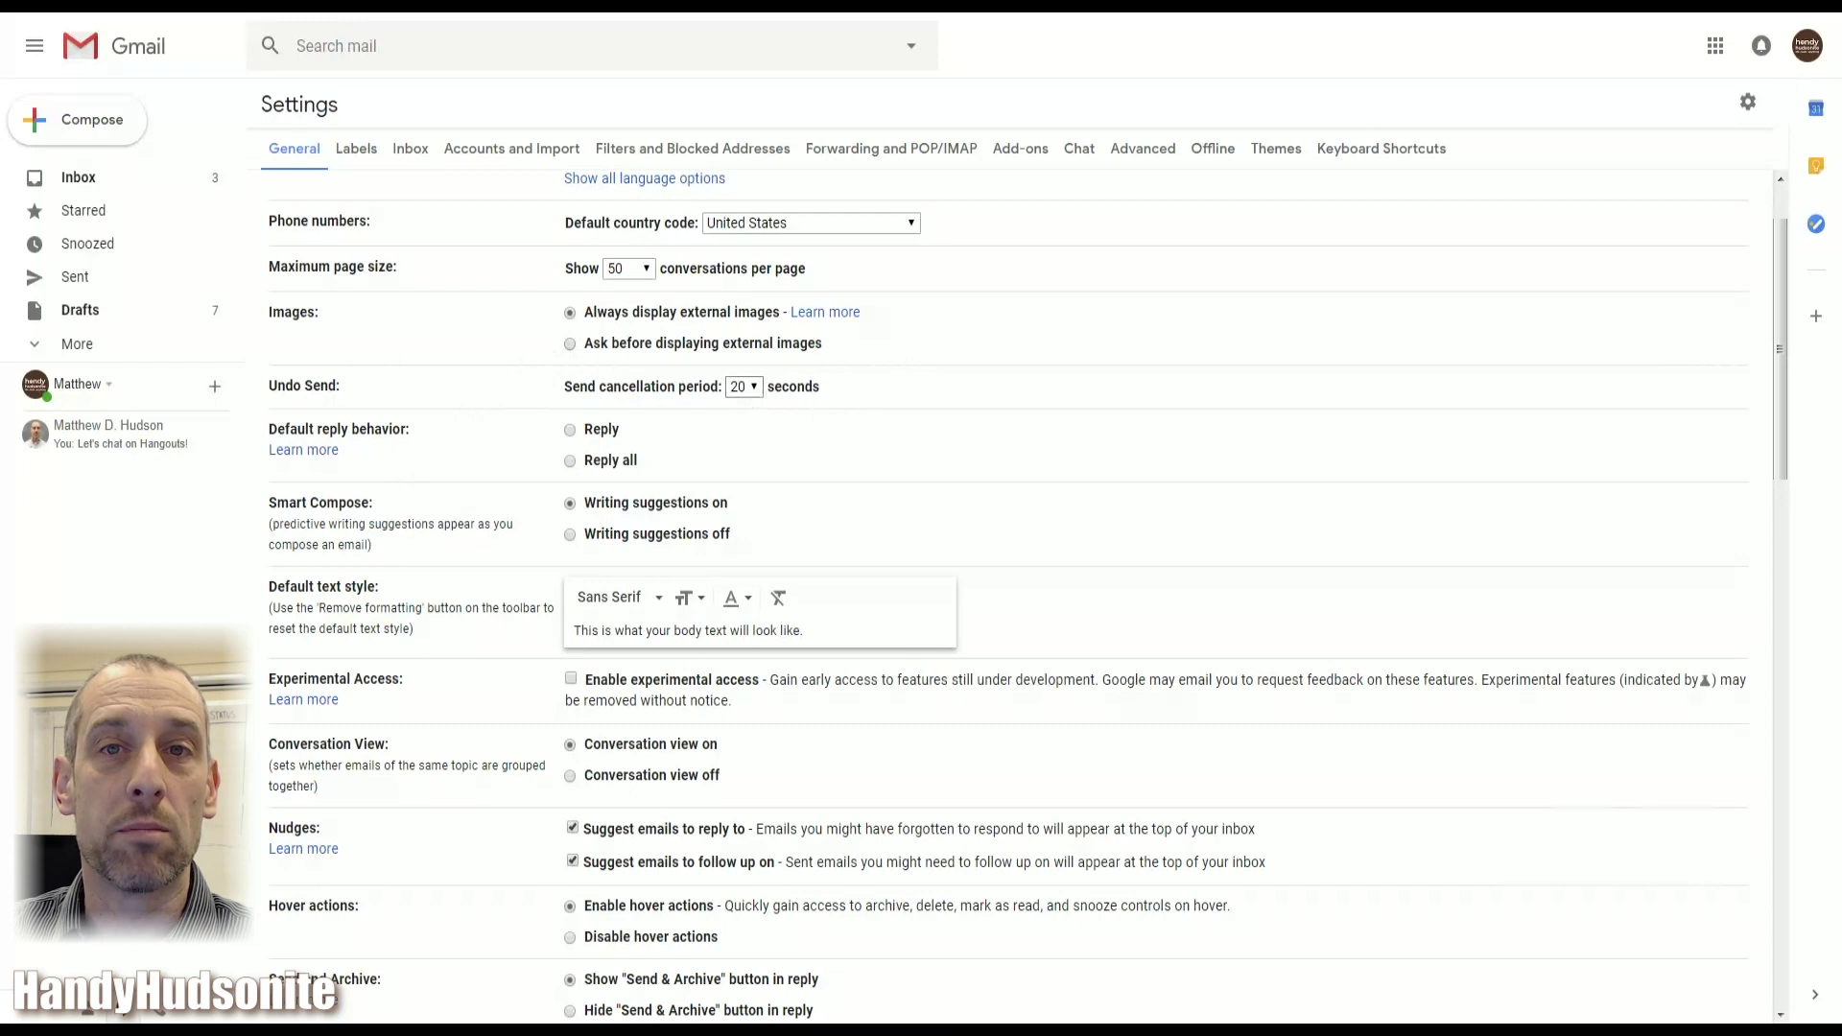
pyautogui.click(743, 386)
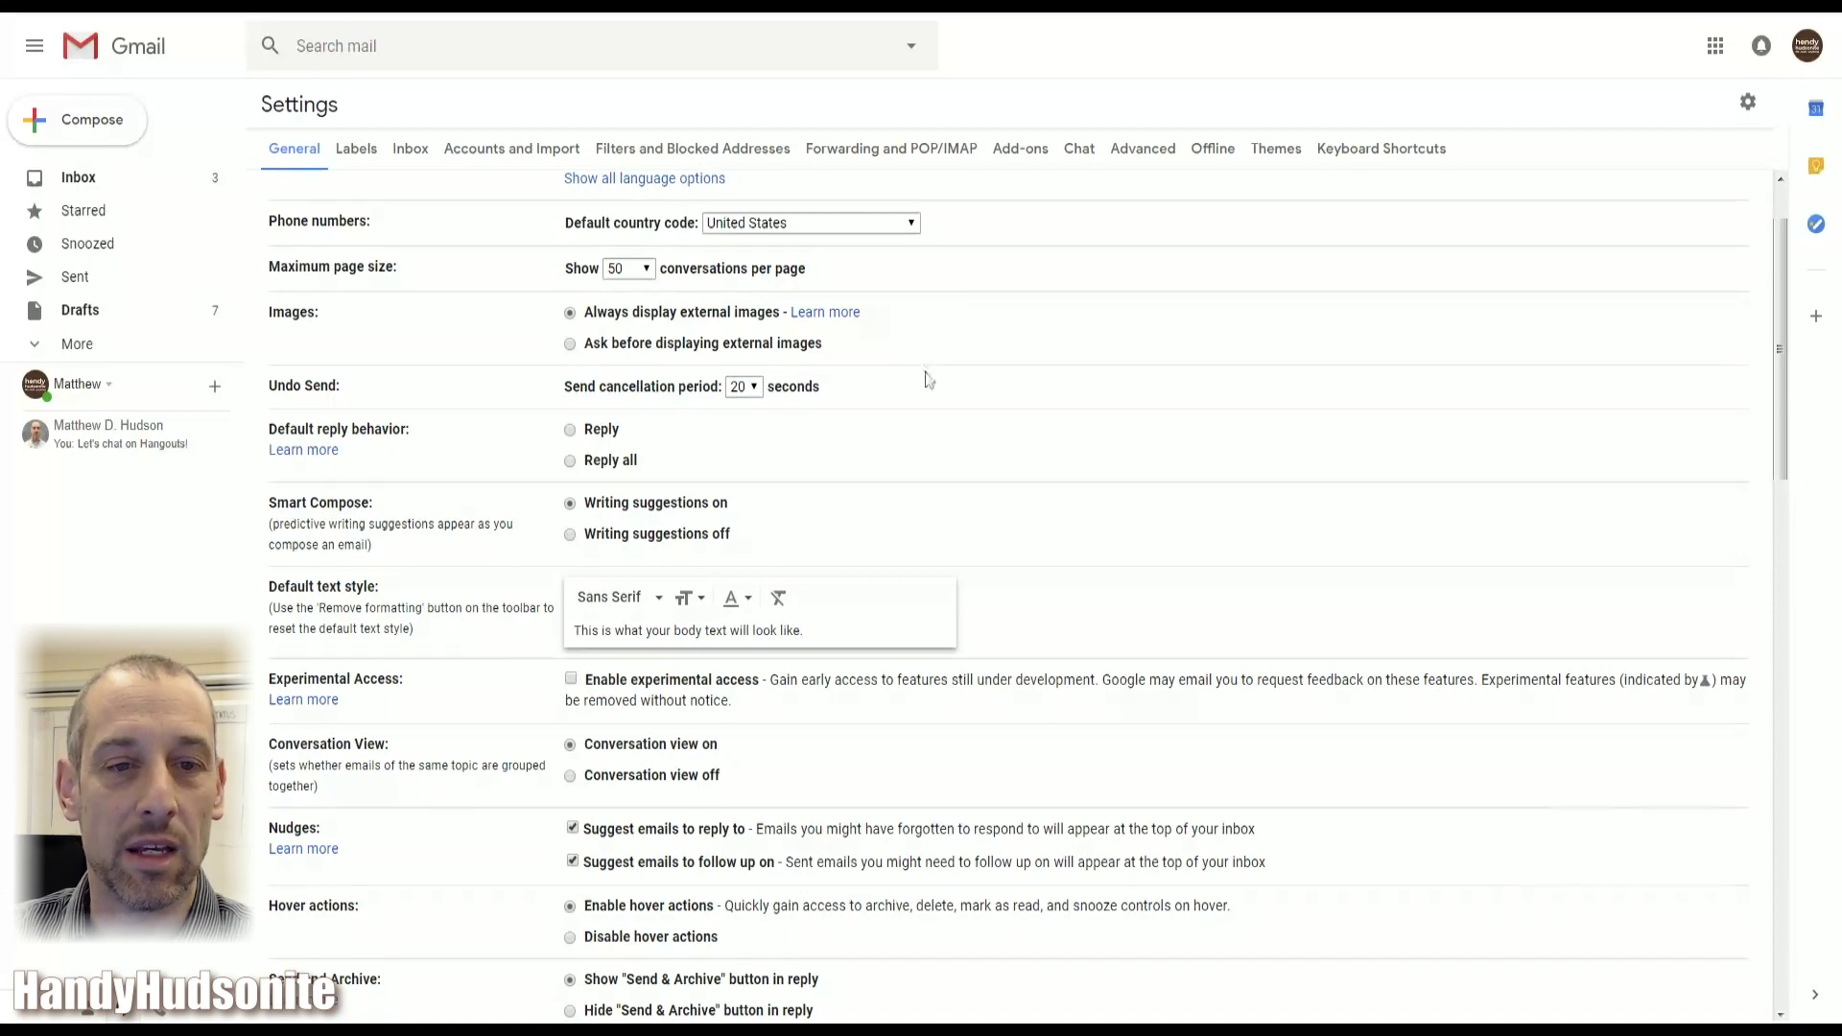
# Set Default reply behavior to Reply instead of Reply all
pyautogui.scroll(-1, 927, 376)
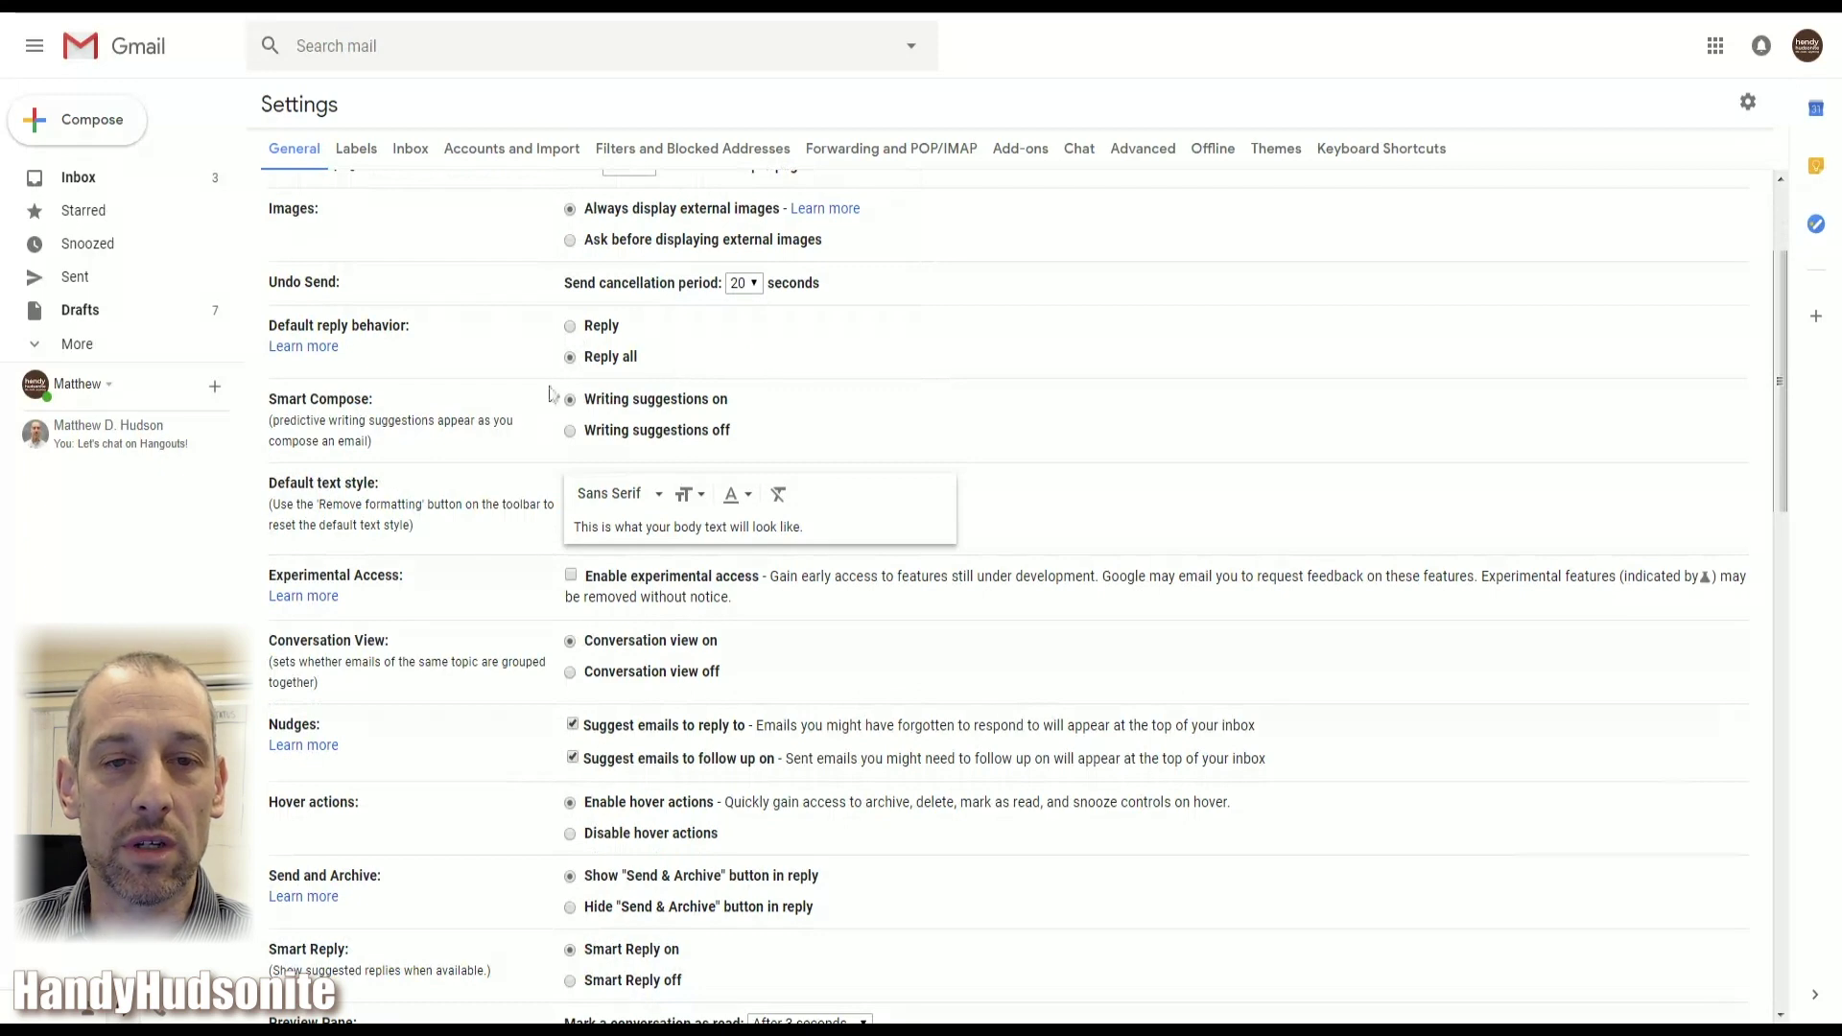
pyautogui.click(570, 327)
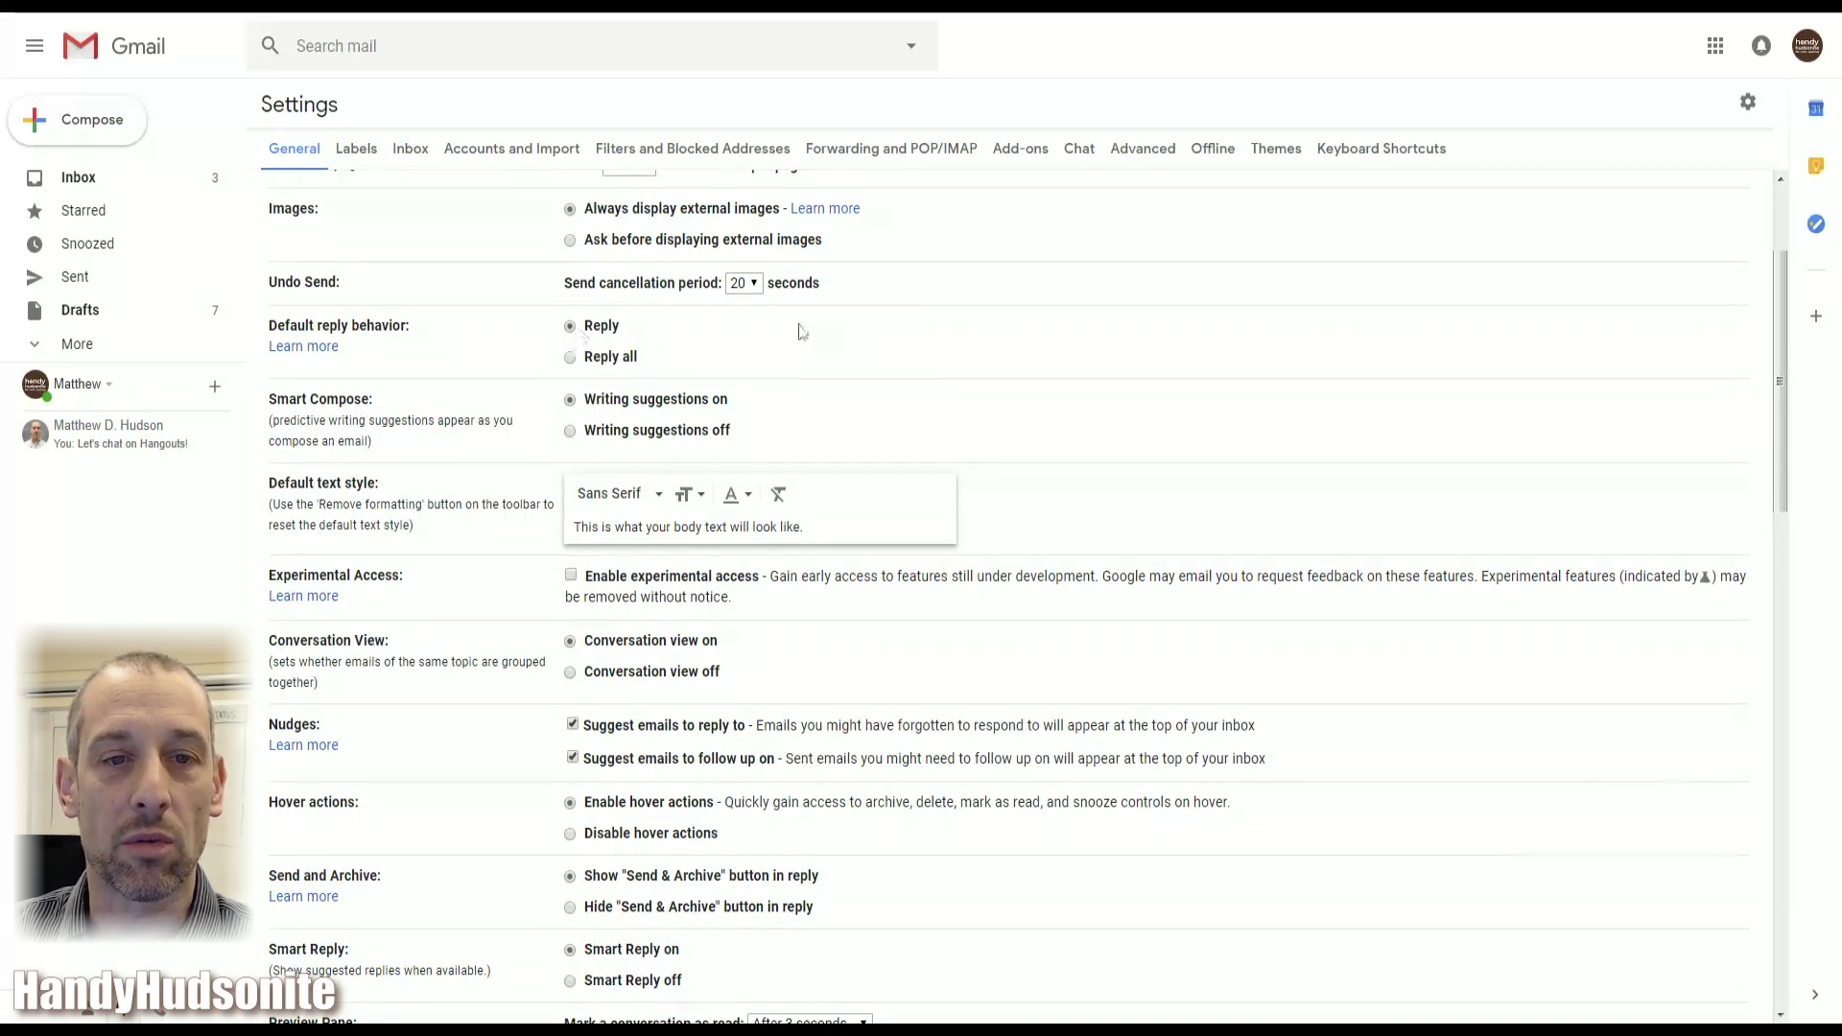
pyautogui.scroll(-1, 1048, 300)
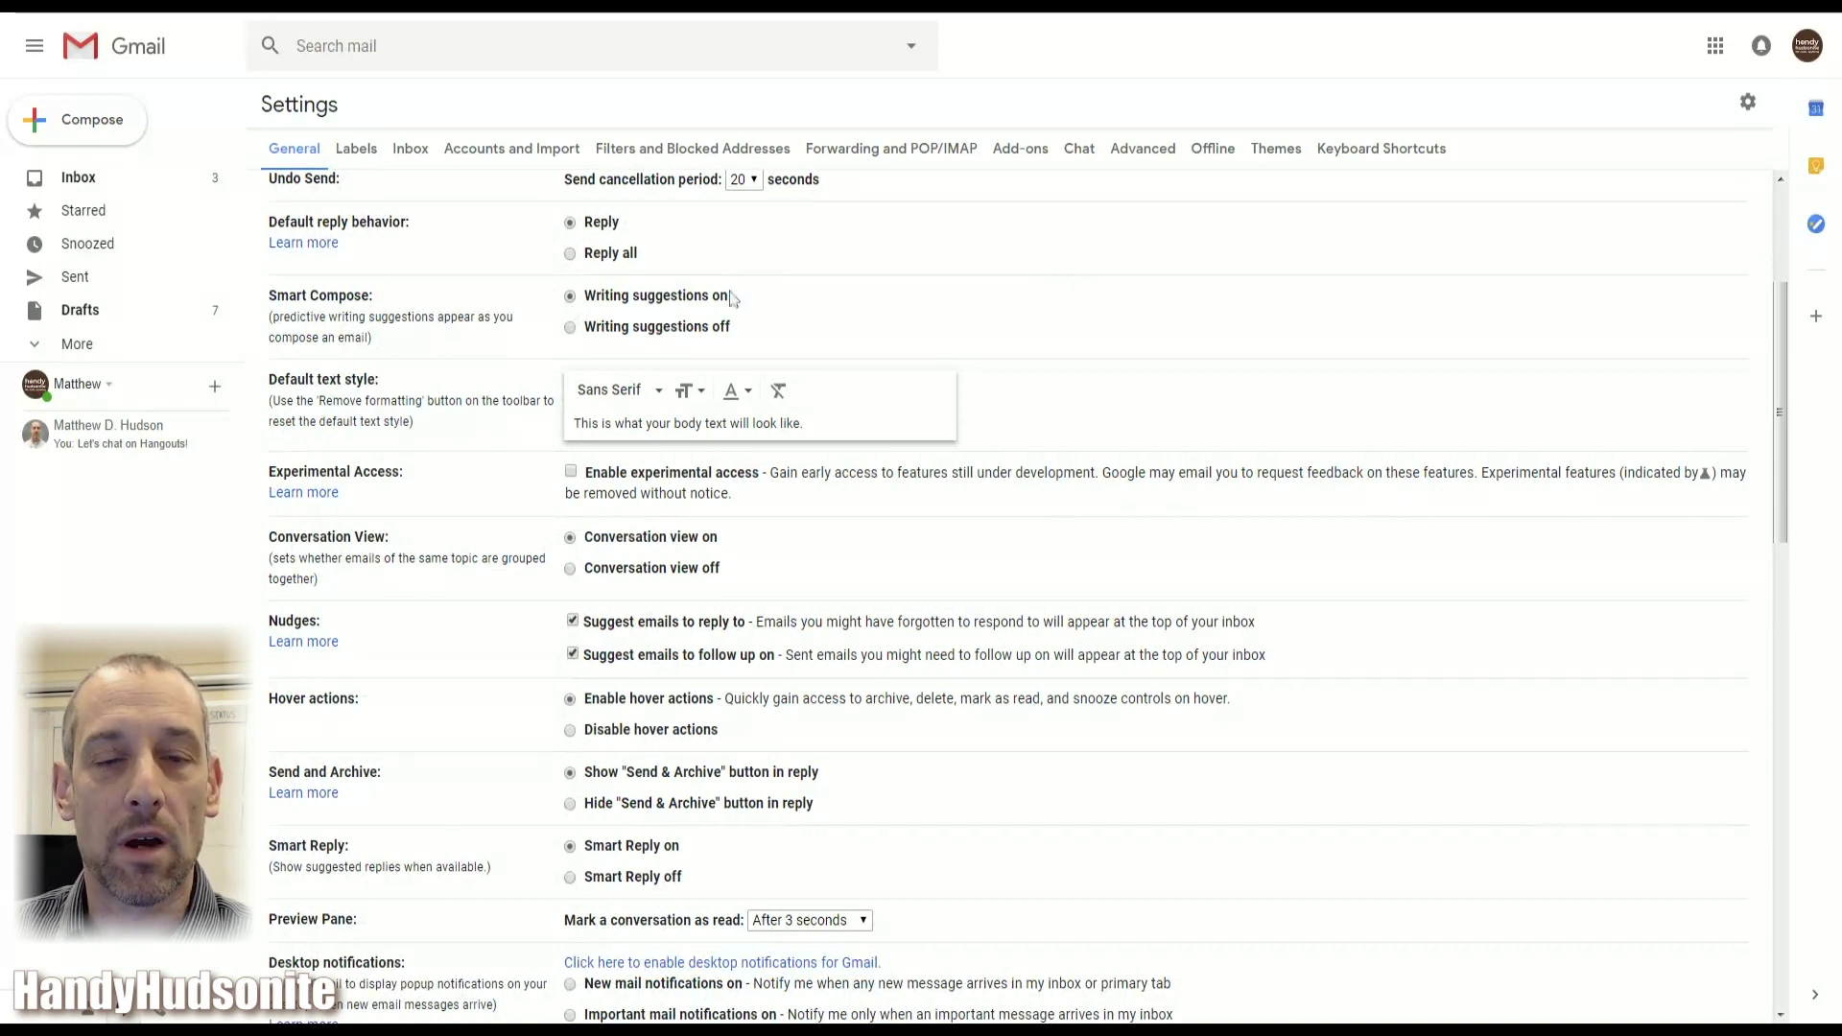
pyautogui.scroll(-1, 988, 301)
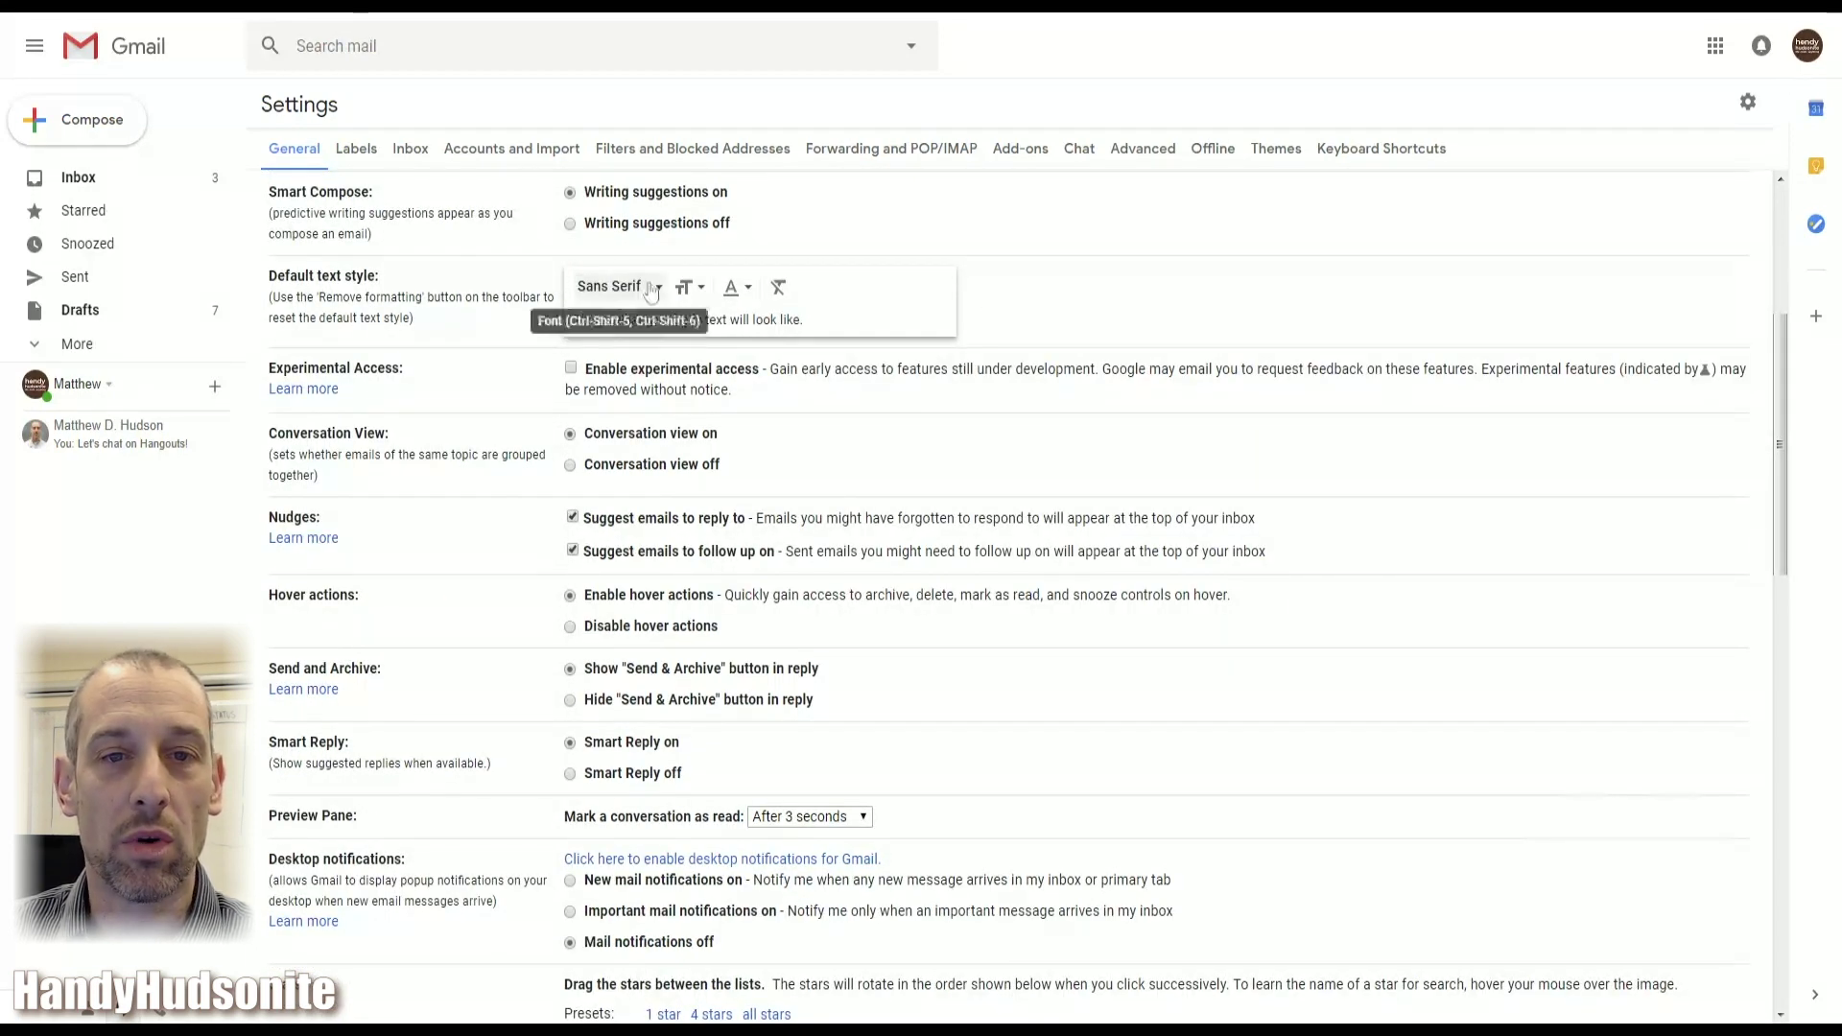
pyautogui.click(654, 305)
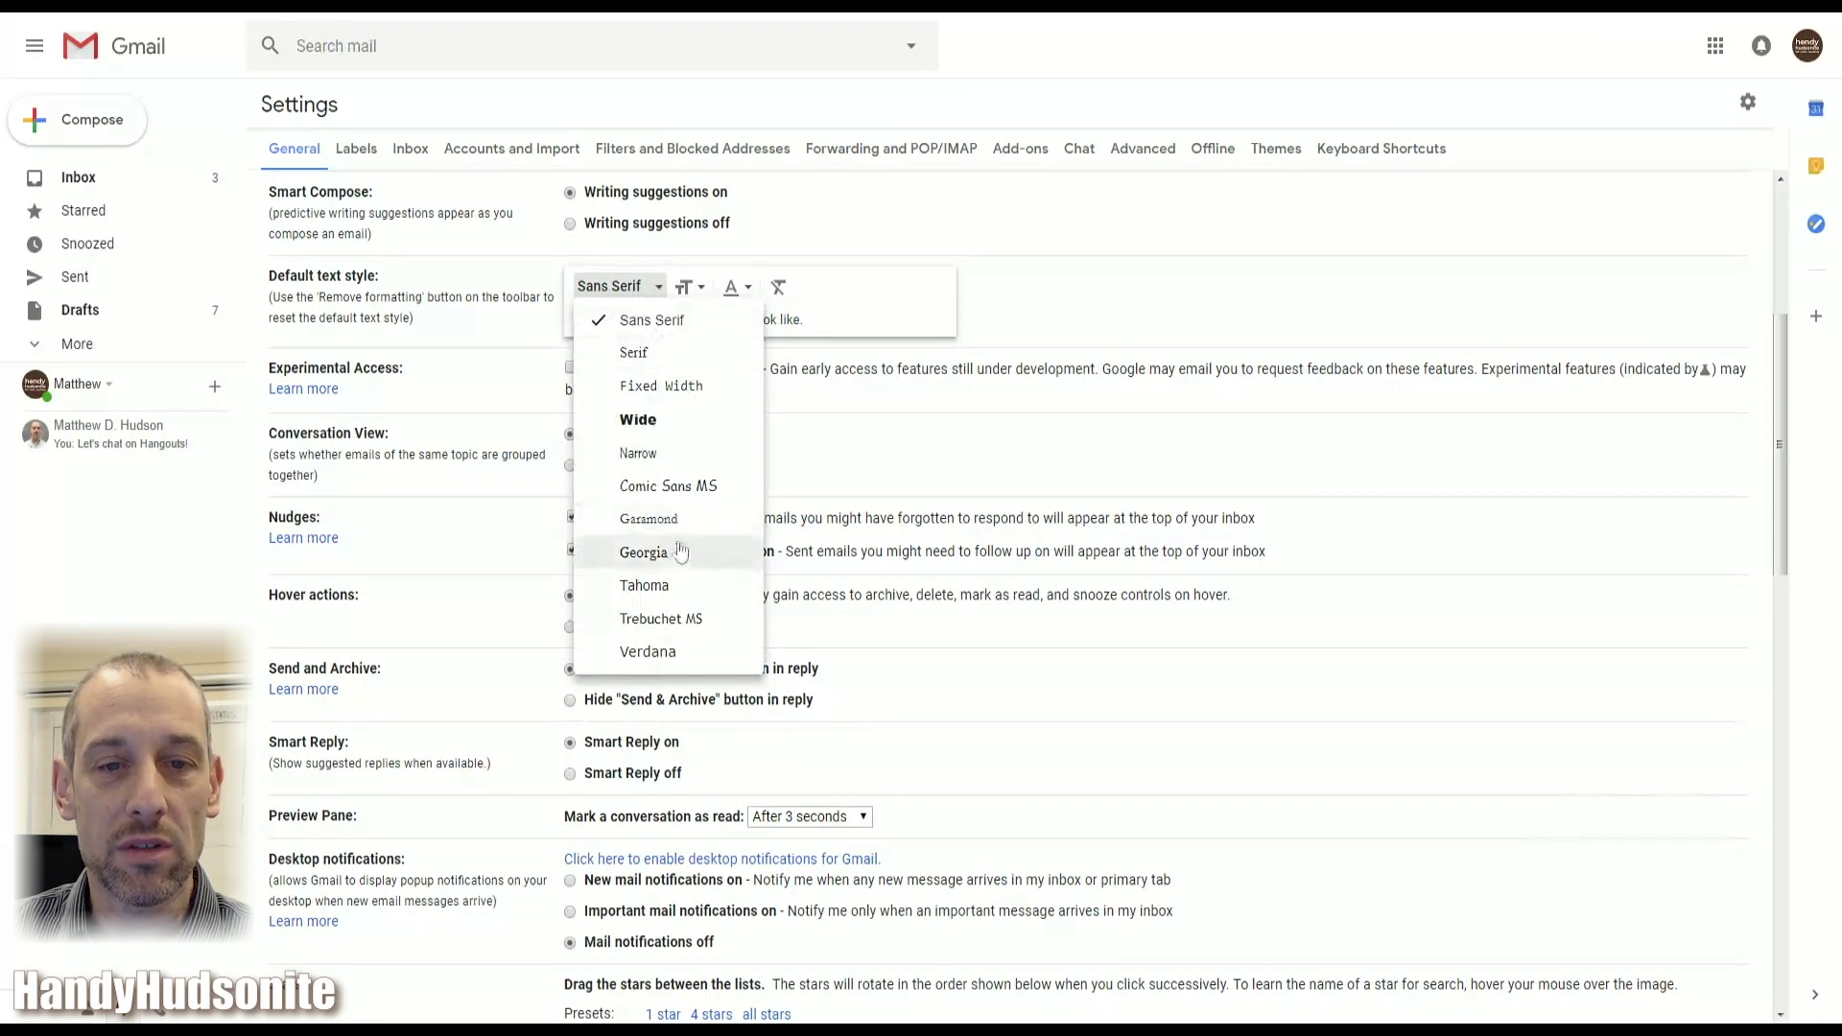
pyautogui.click(1036, 230)
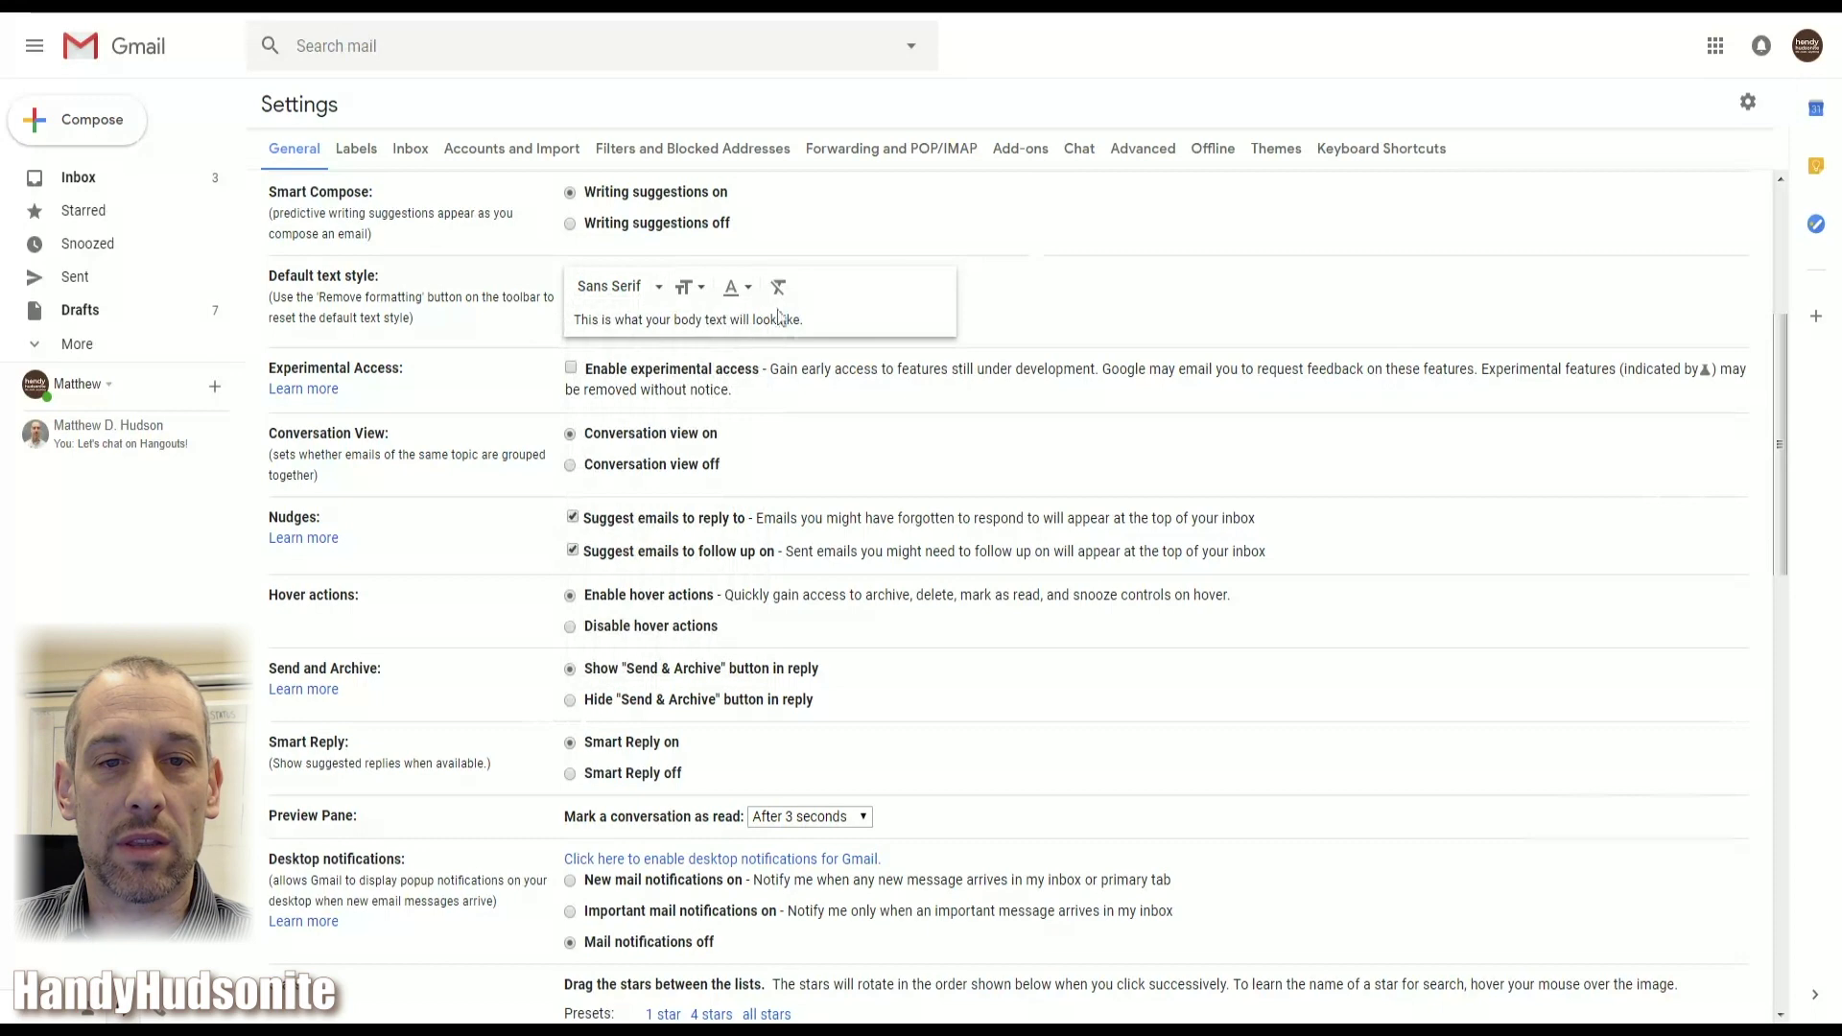
pyautogui.click(693, 287)
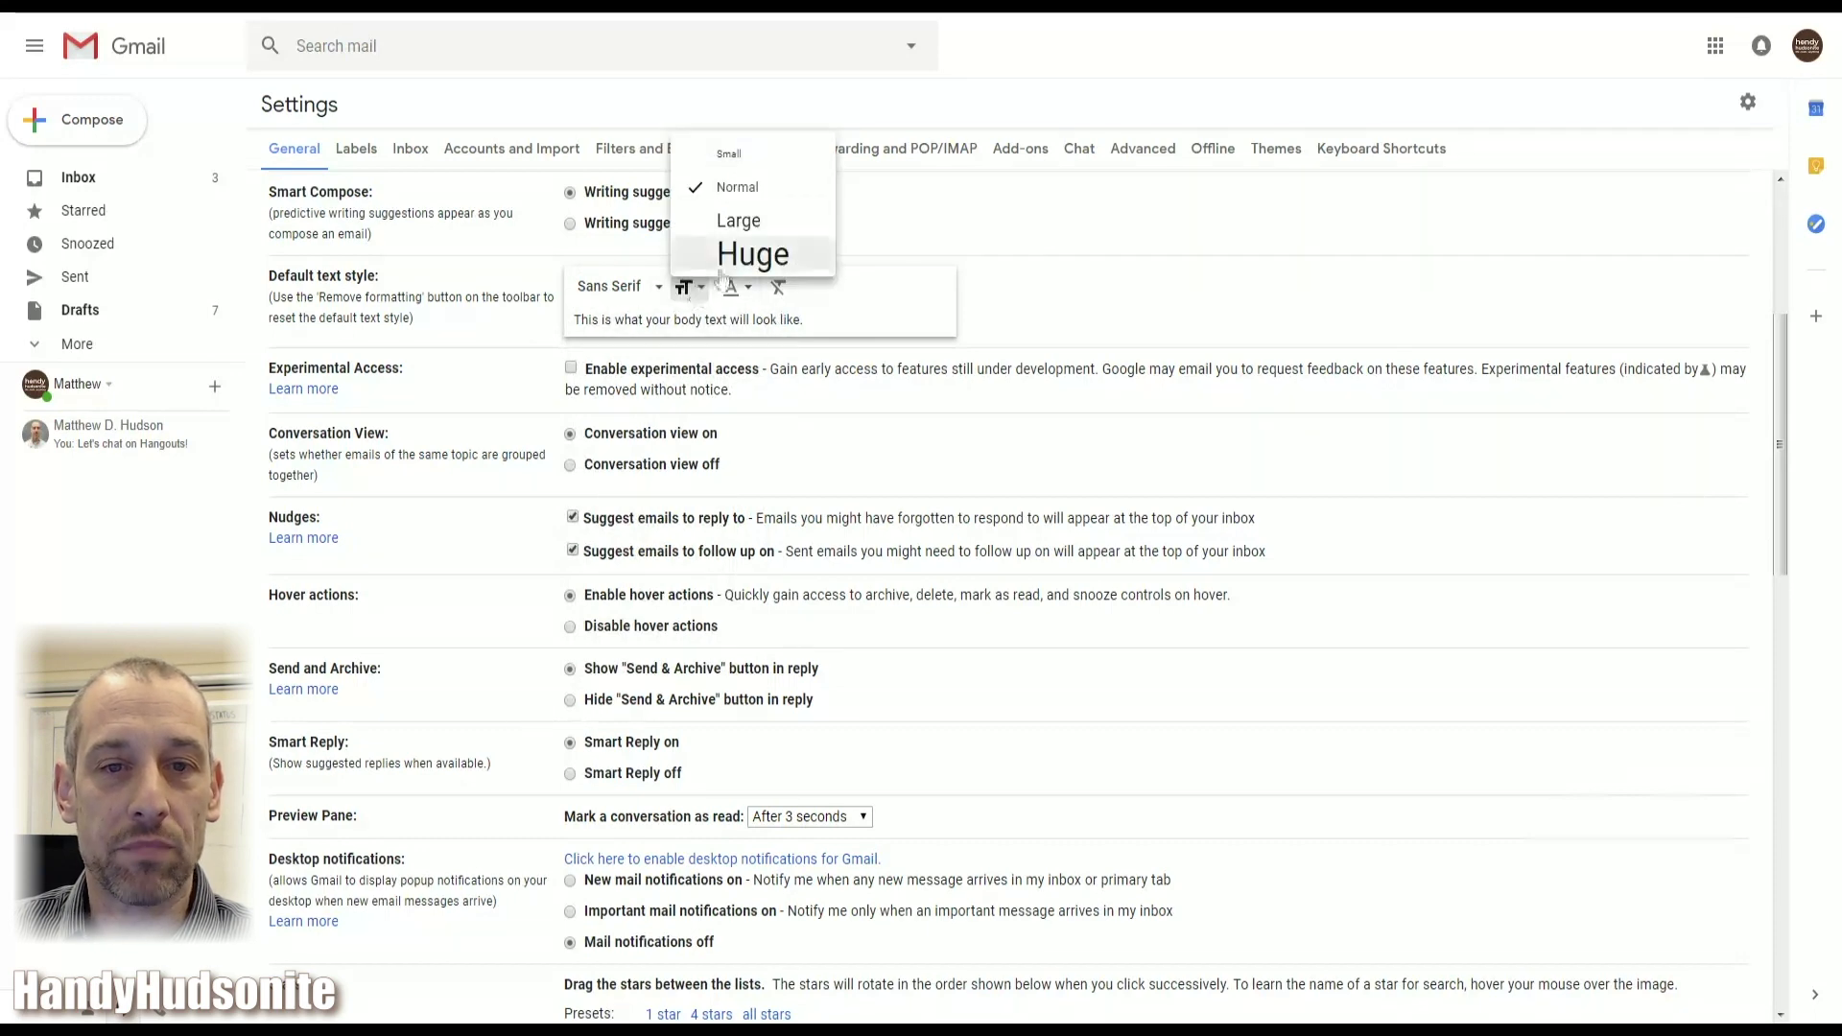
pyautogui.click(1060, 279)
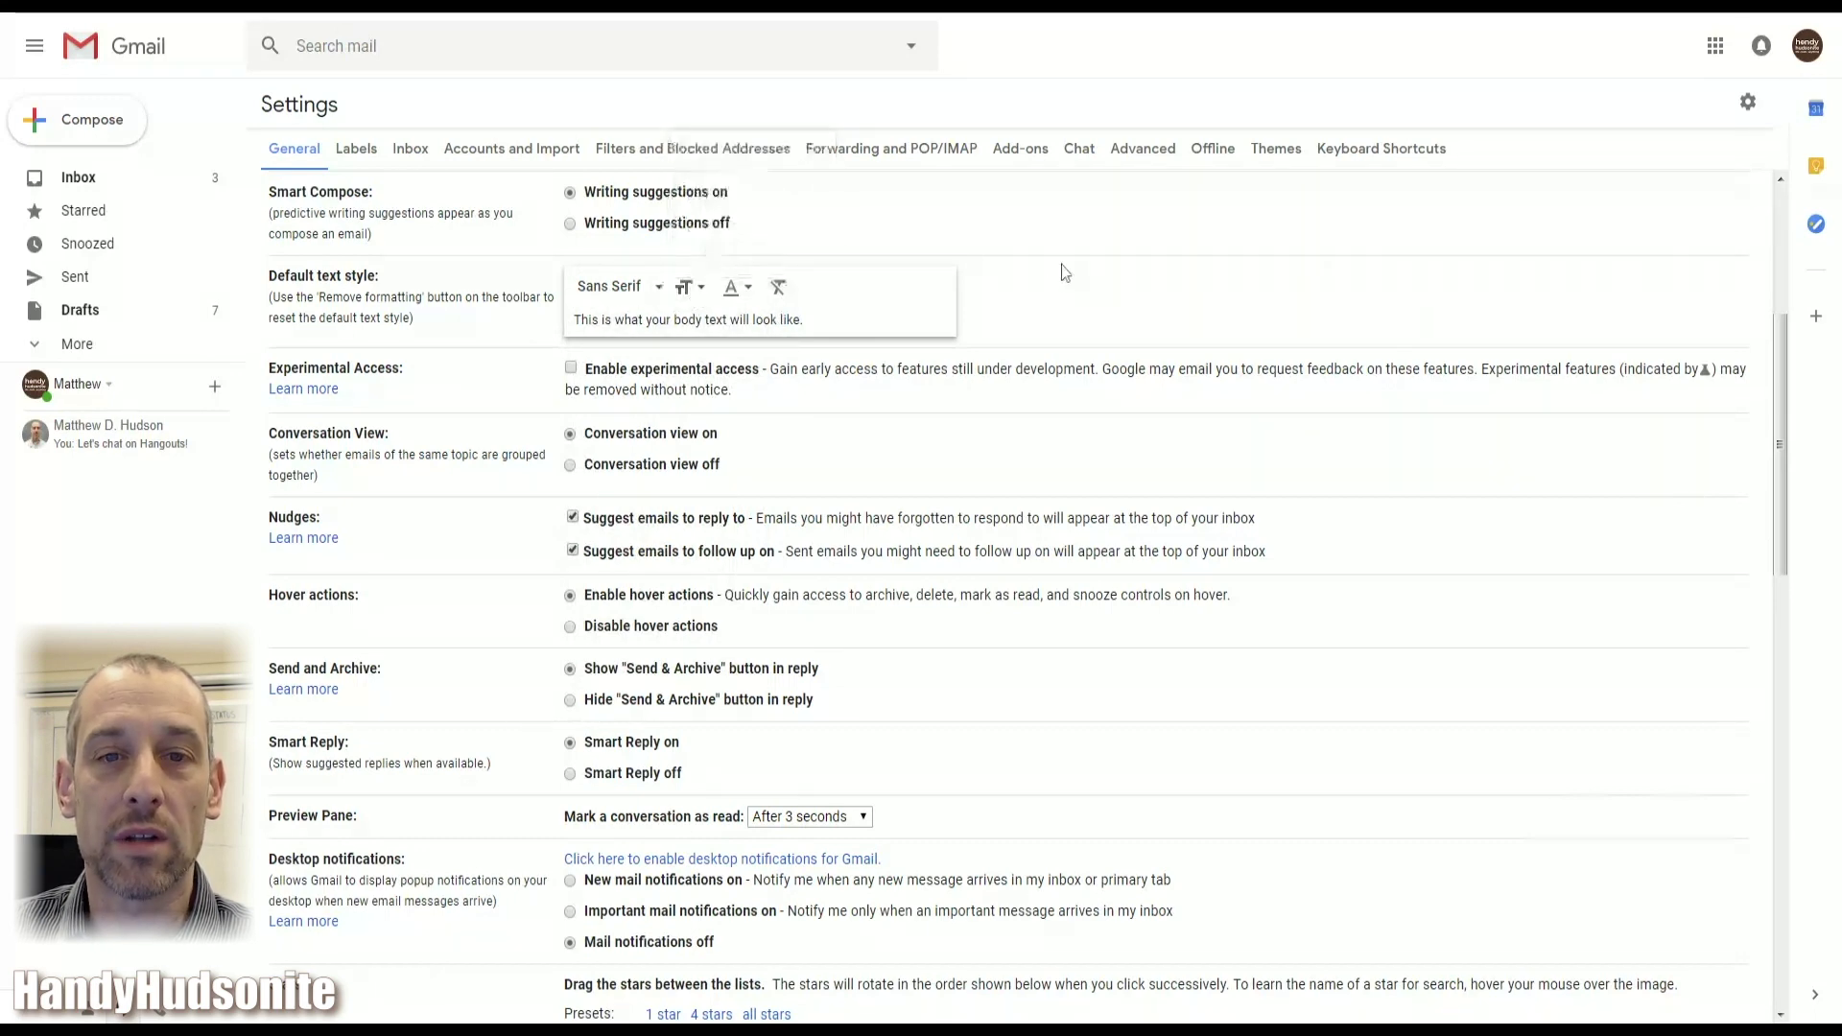
pyautogui.click(731, 287)
pyautogui.click(988, 240)
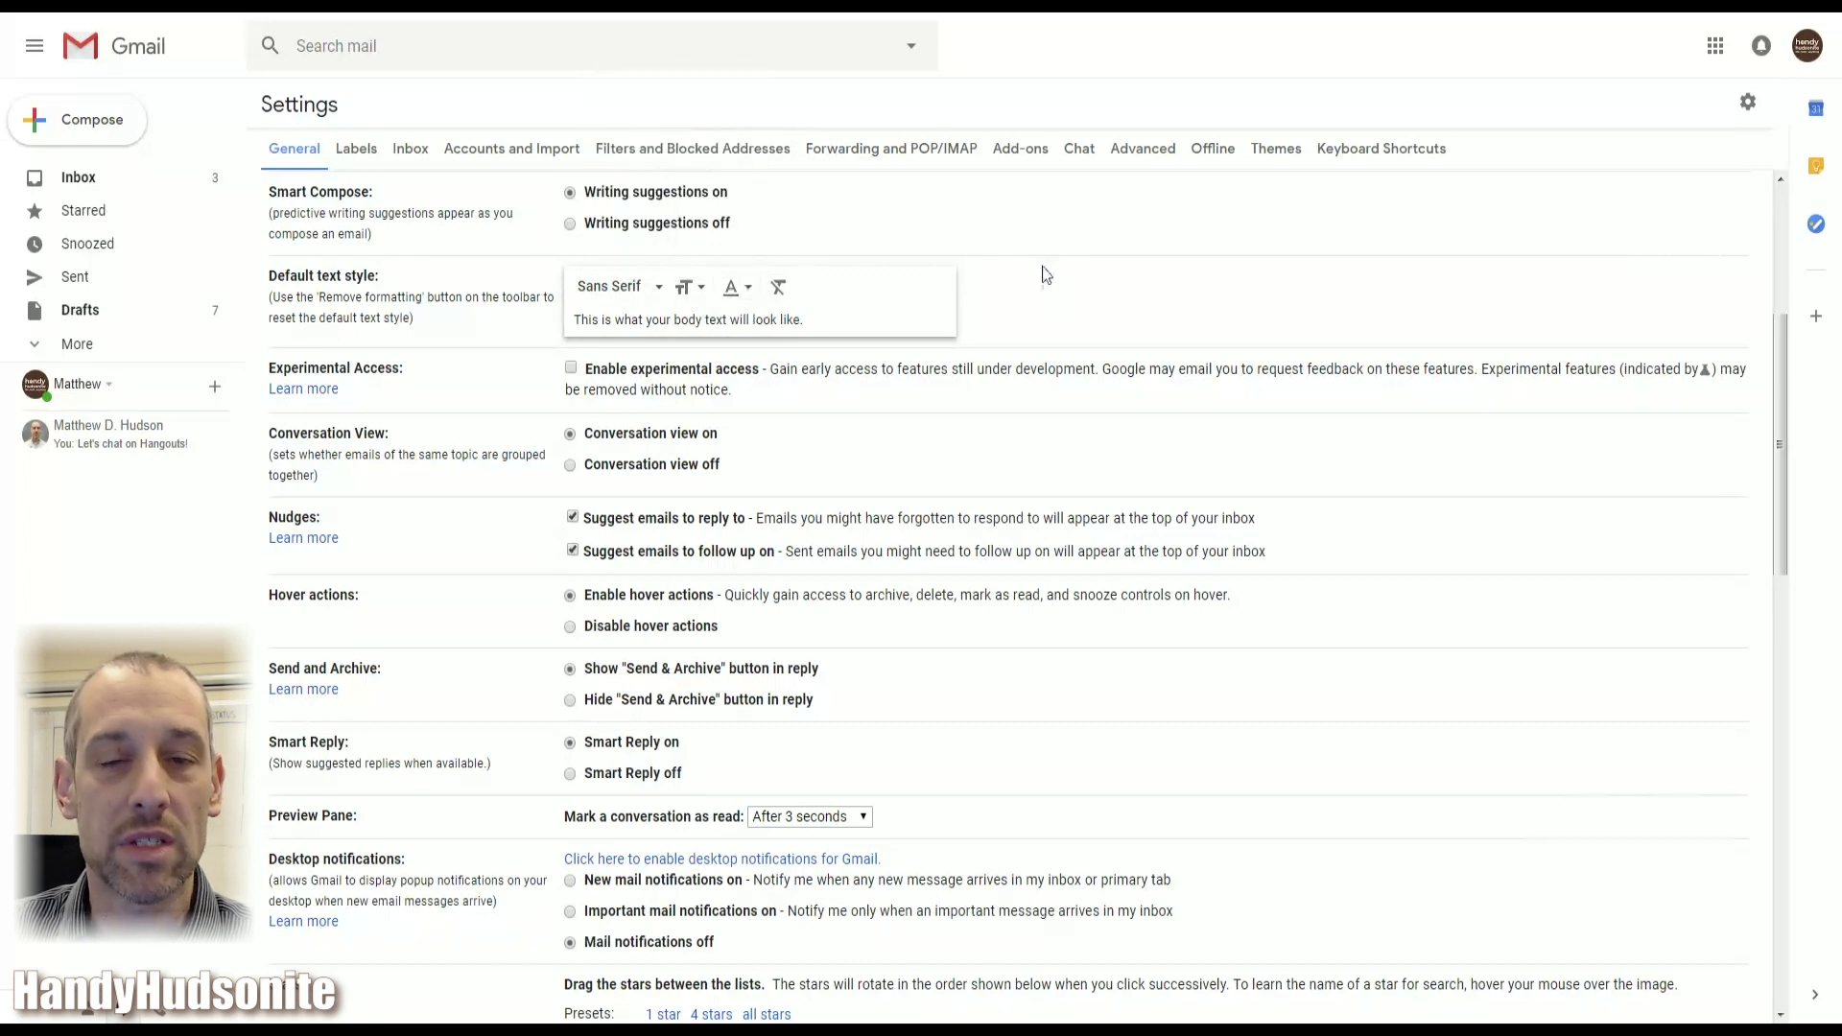
pyautogui.click(779, 288)
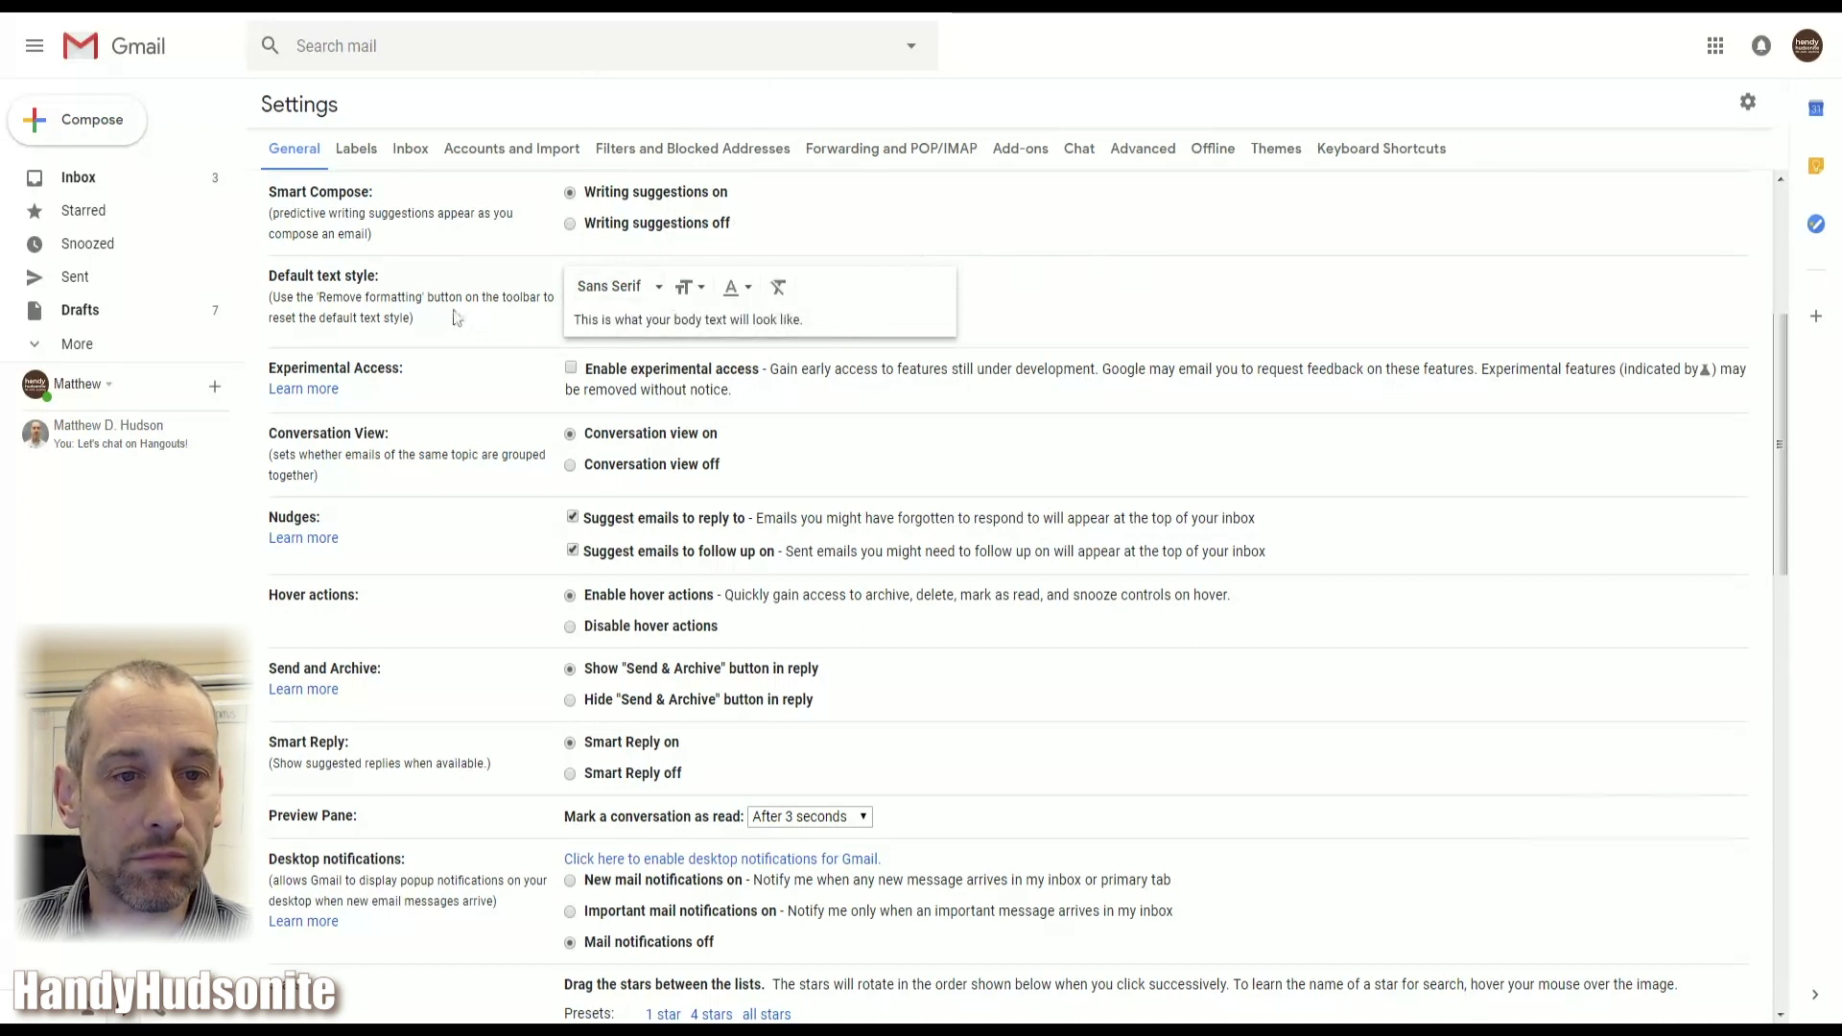
pyautogui.scroll(-1, 1073, 271)
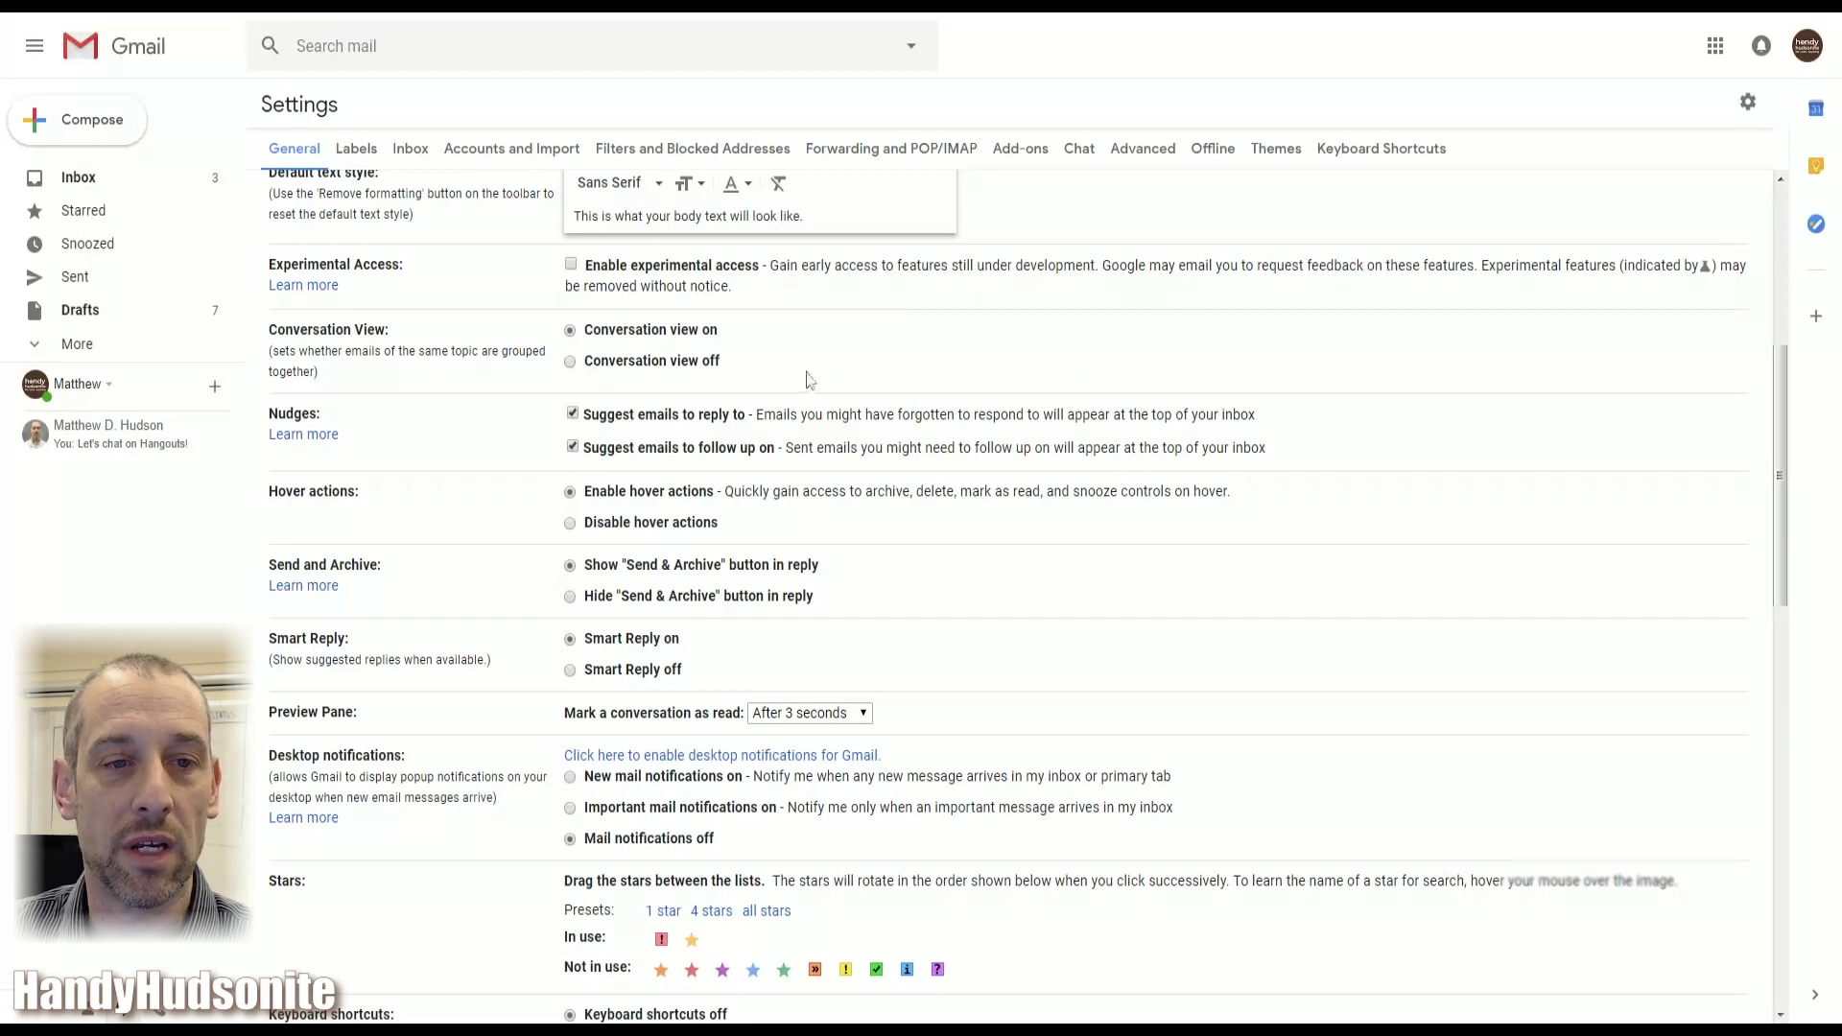
pyautogui.scroll(-1, 809, 376)
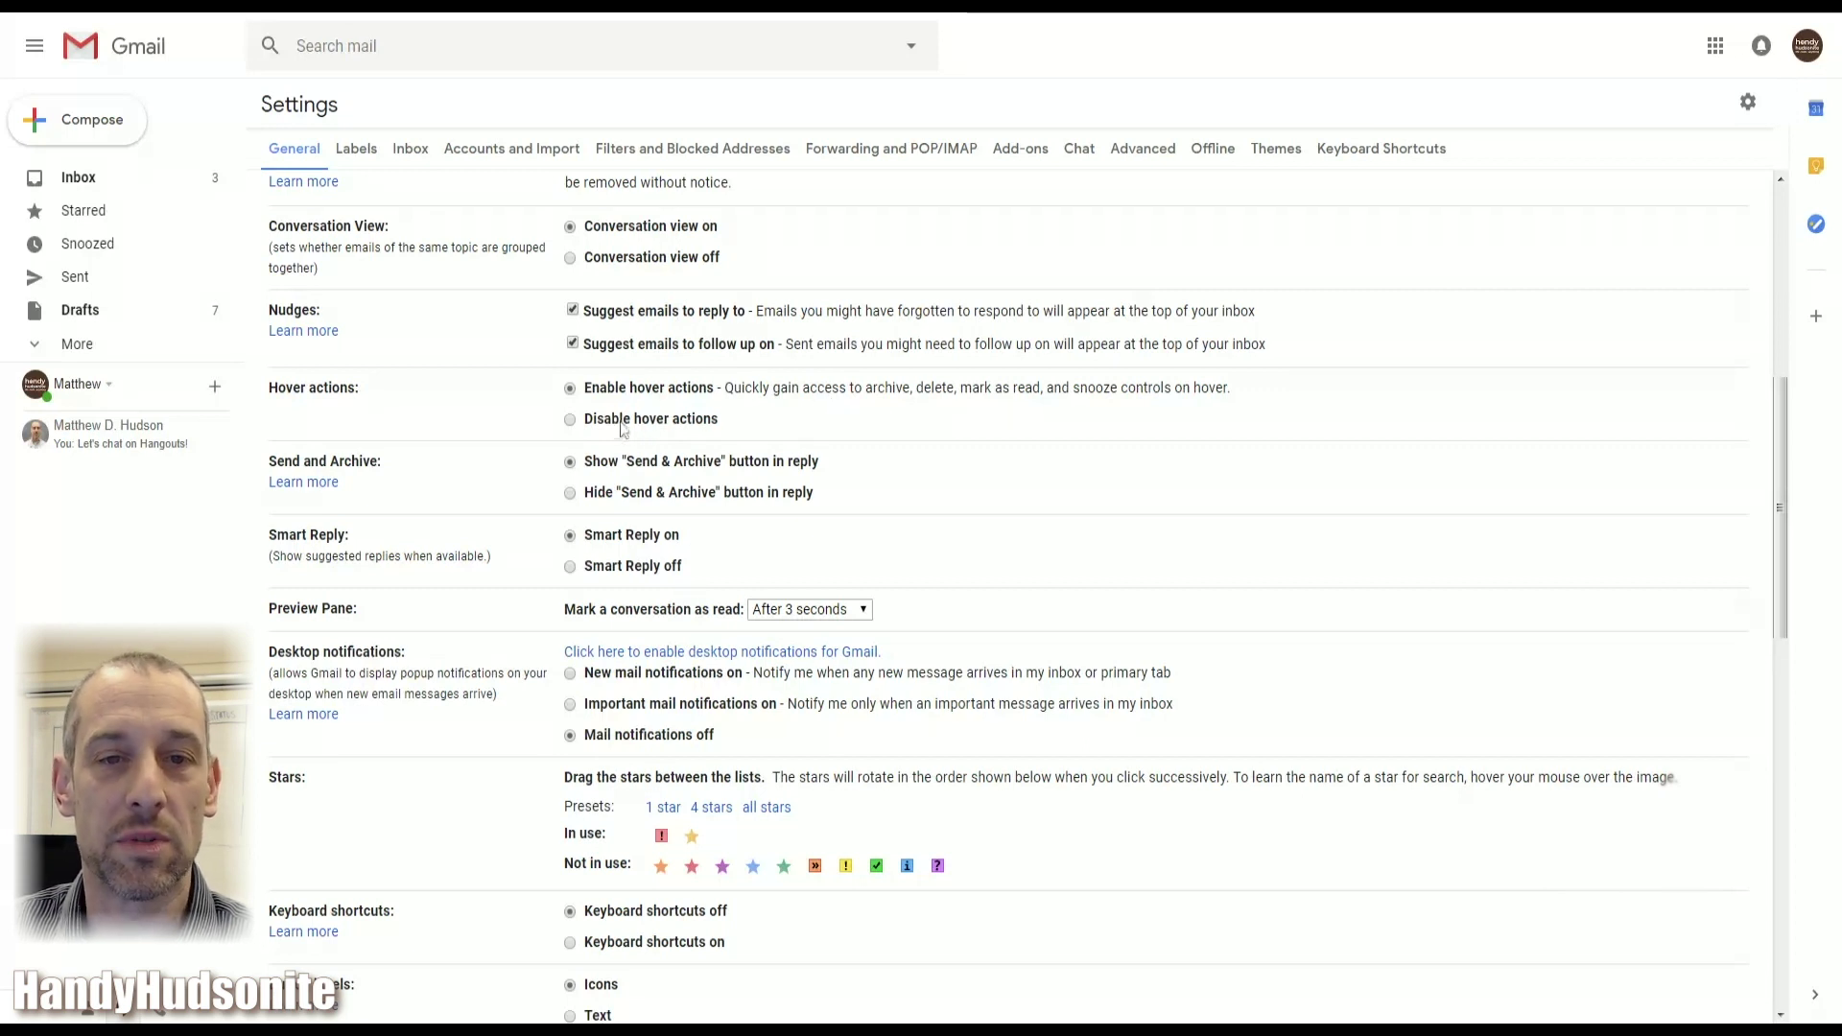
pyautogui.scroll(-1, 769, 369)
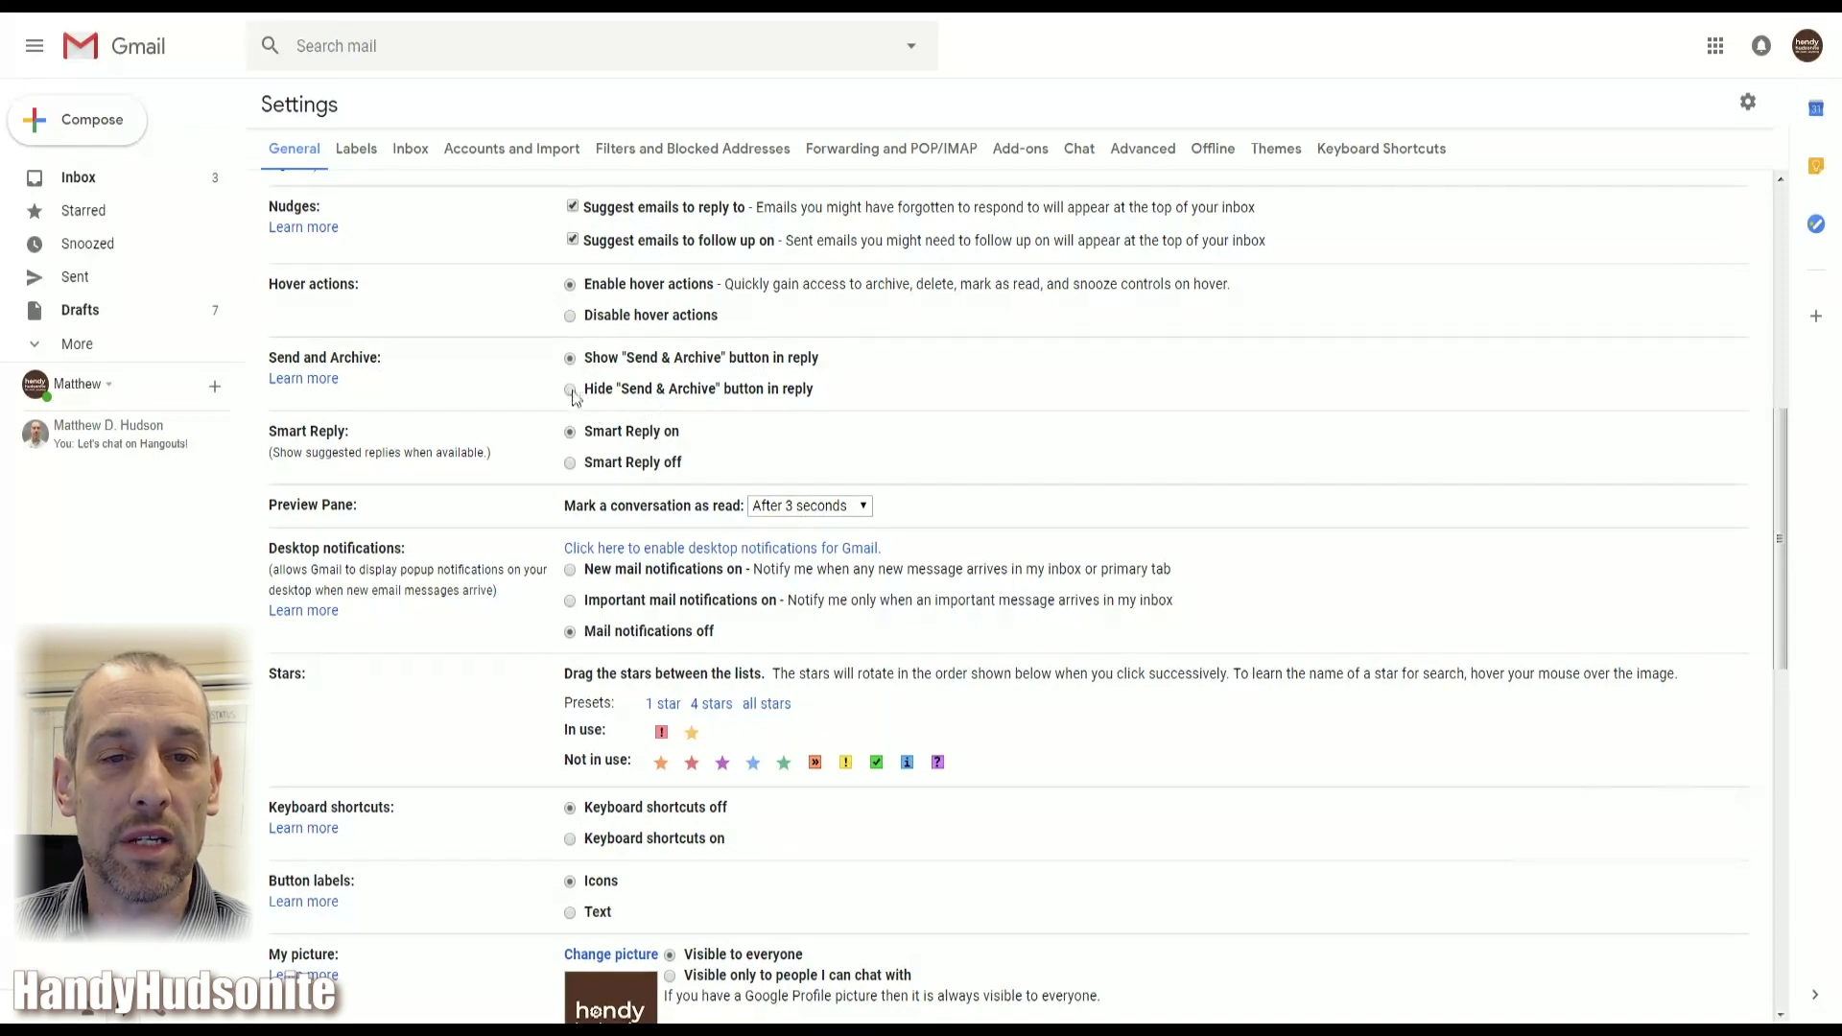
pyautogui.scroll(-1, 921, 393)
pyautogui.scroll(-1, 950, 382)
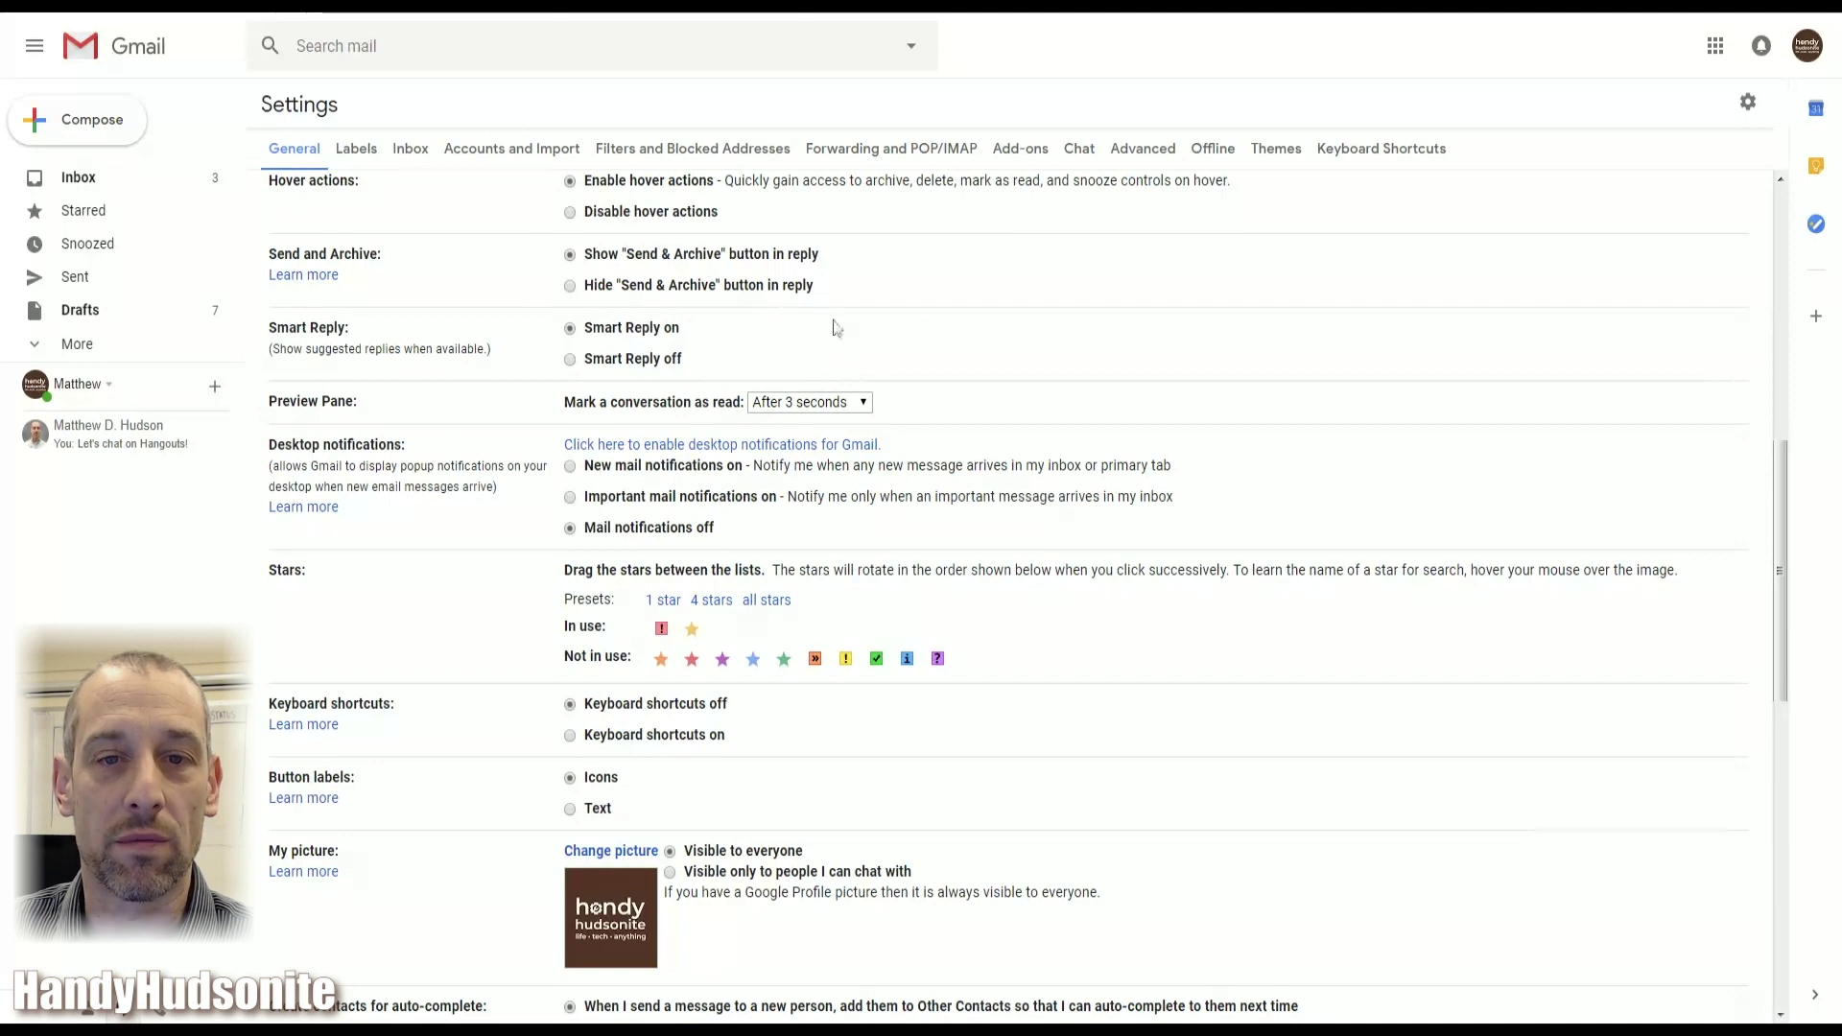
pyautogui.scroll(-1, 921, 328)
pyautogui.scroll(-1, 919, 327)
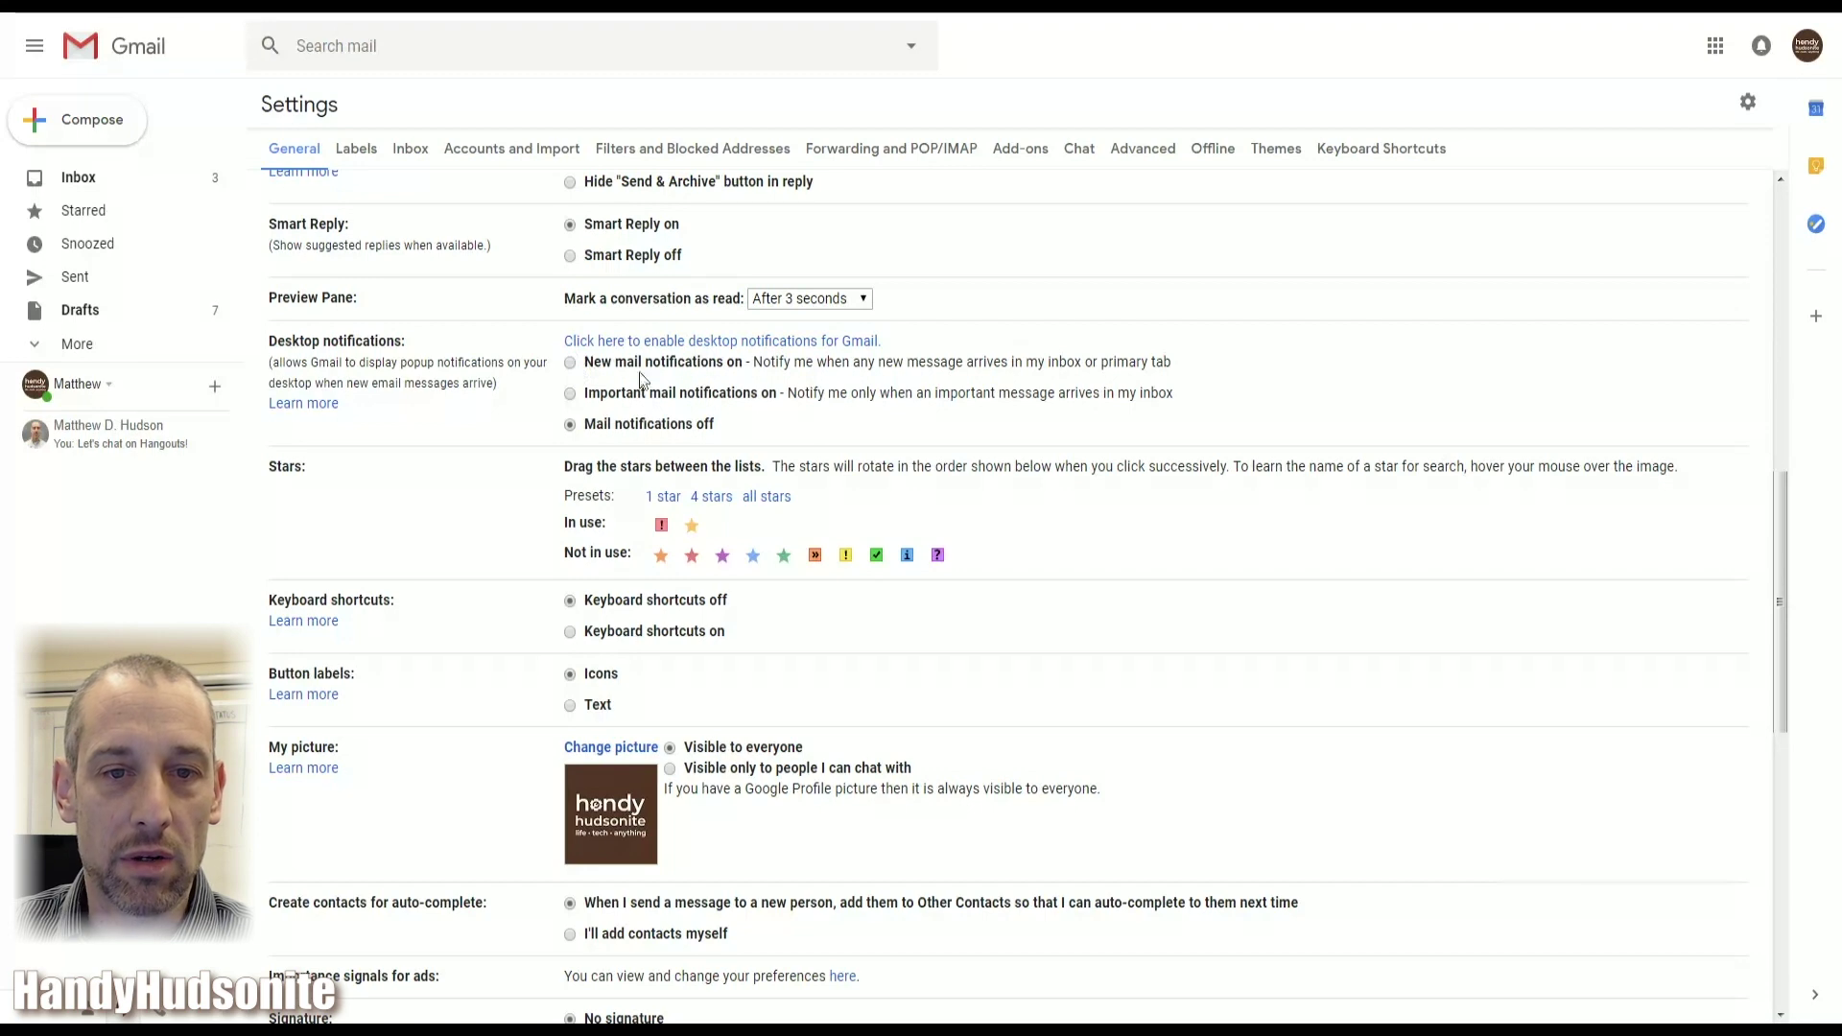
pyautogui.scroll(-1, 395, 415)
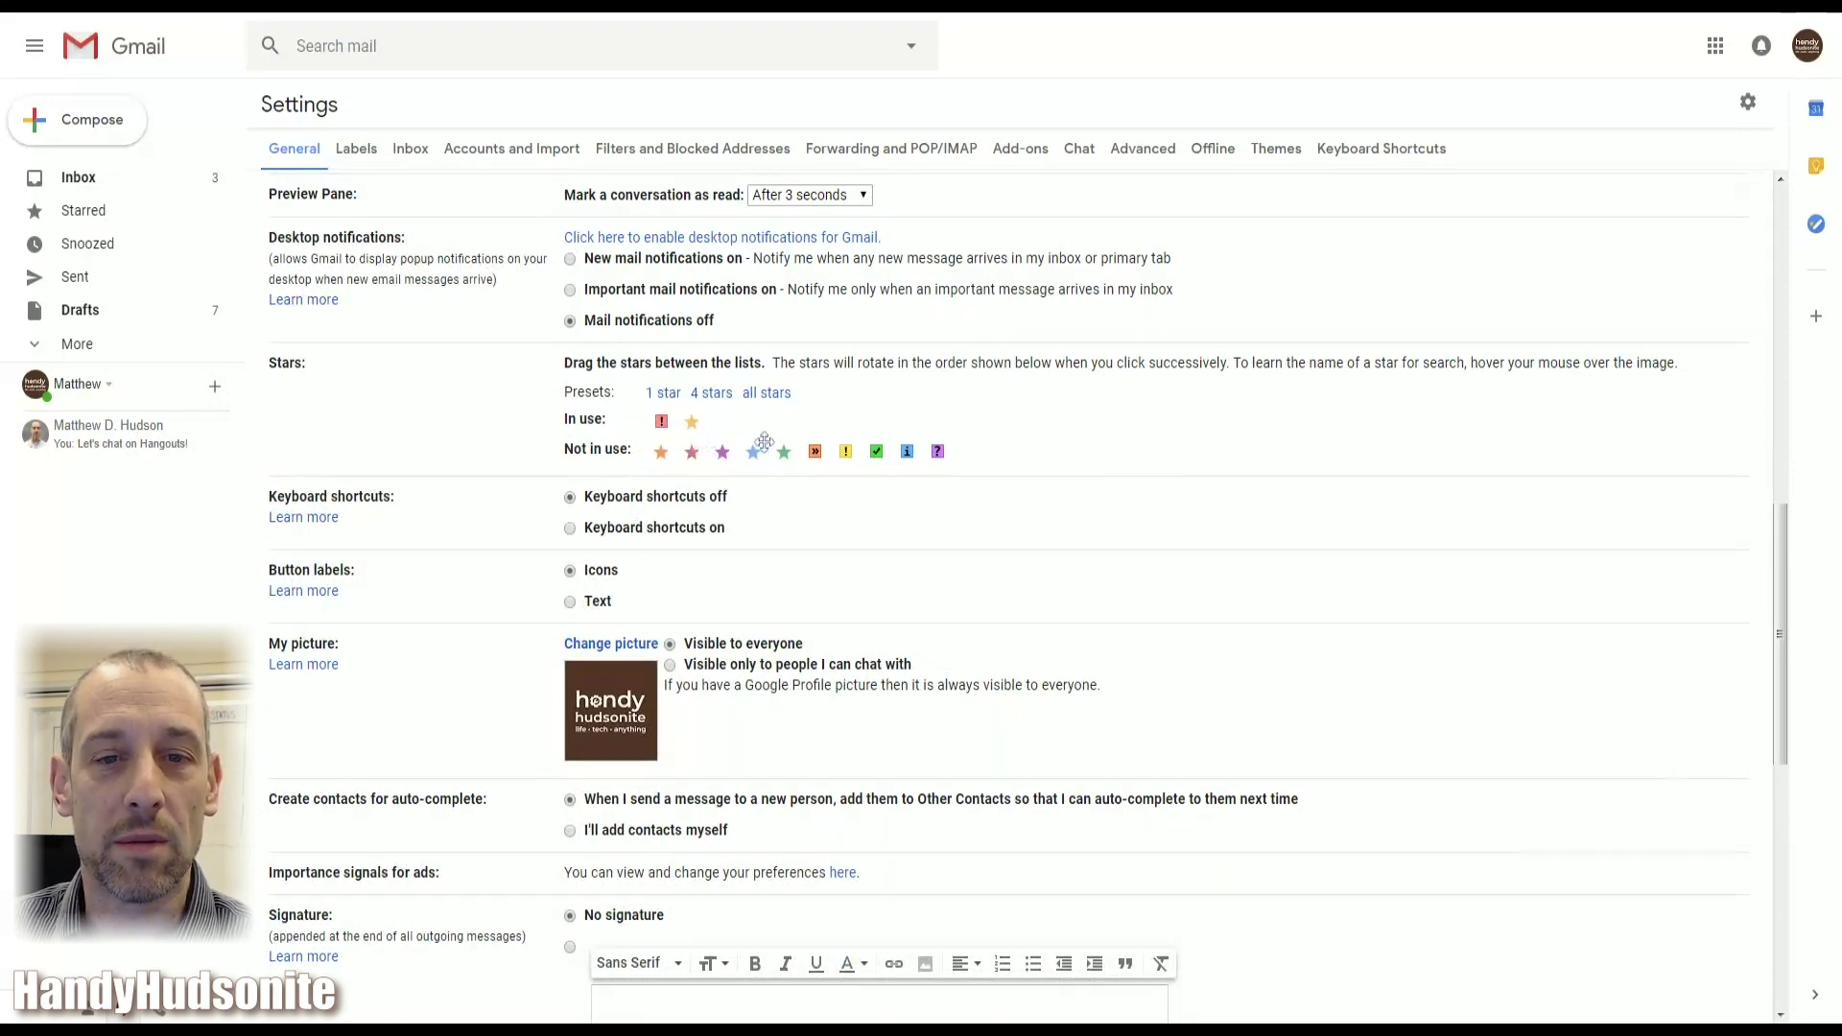
# Drag the orange » star from Not in use into the In use row
pyautogui.moveTo(815, 451); pyautogui.dragTo(723, 422)
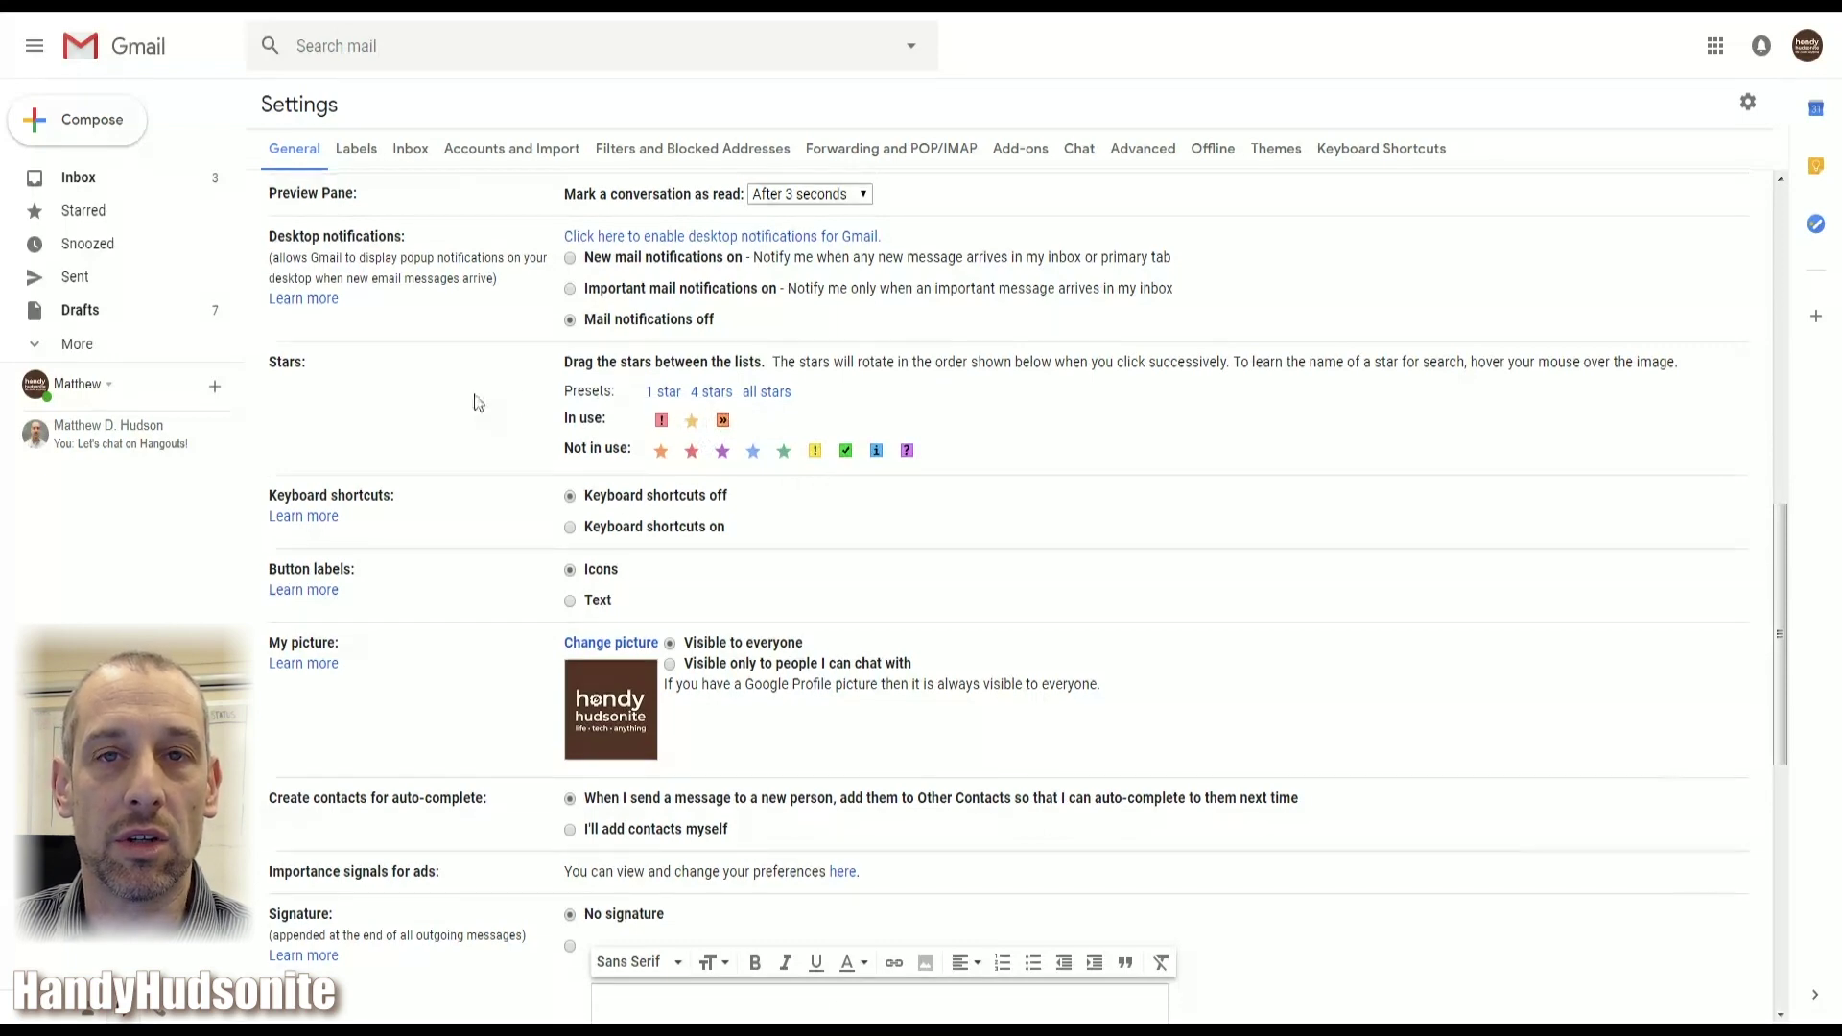
pyautogui.scroll(-1, 477, 401)
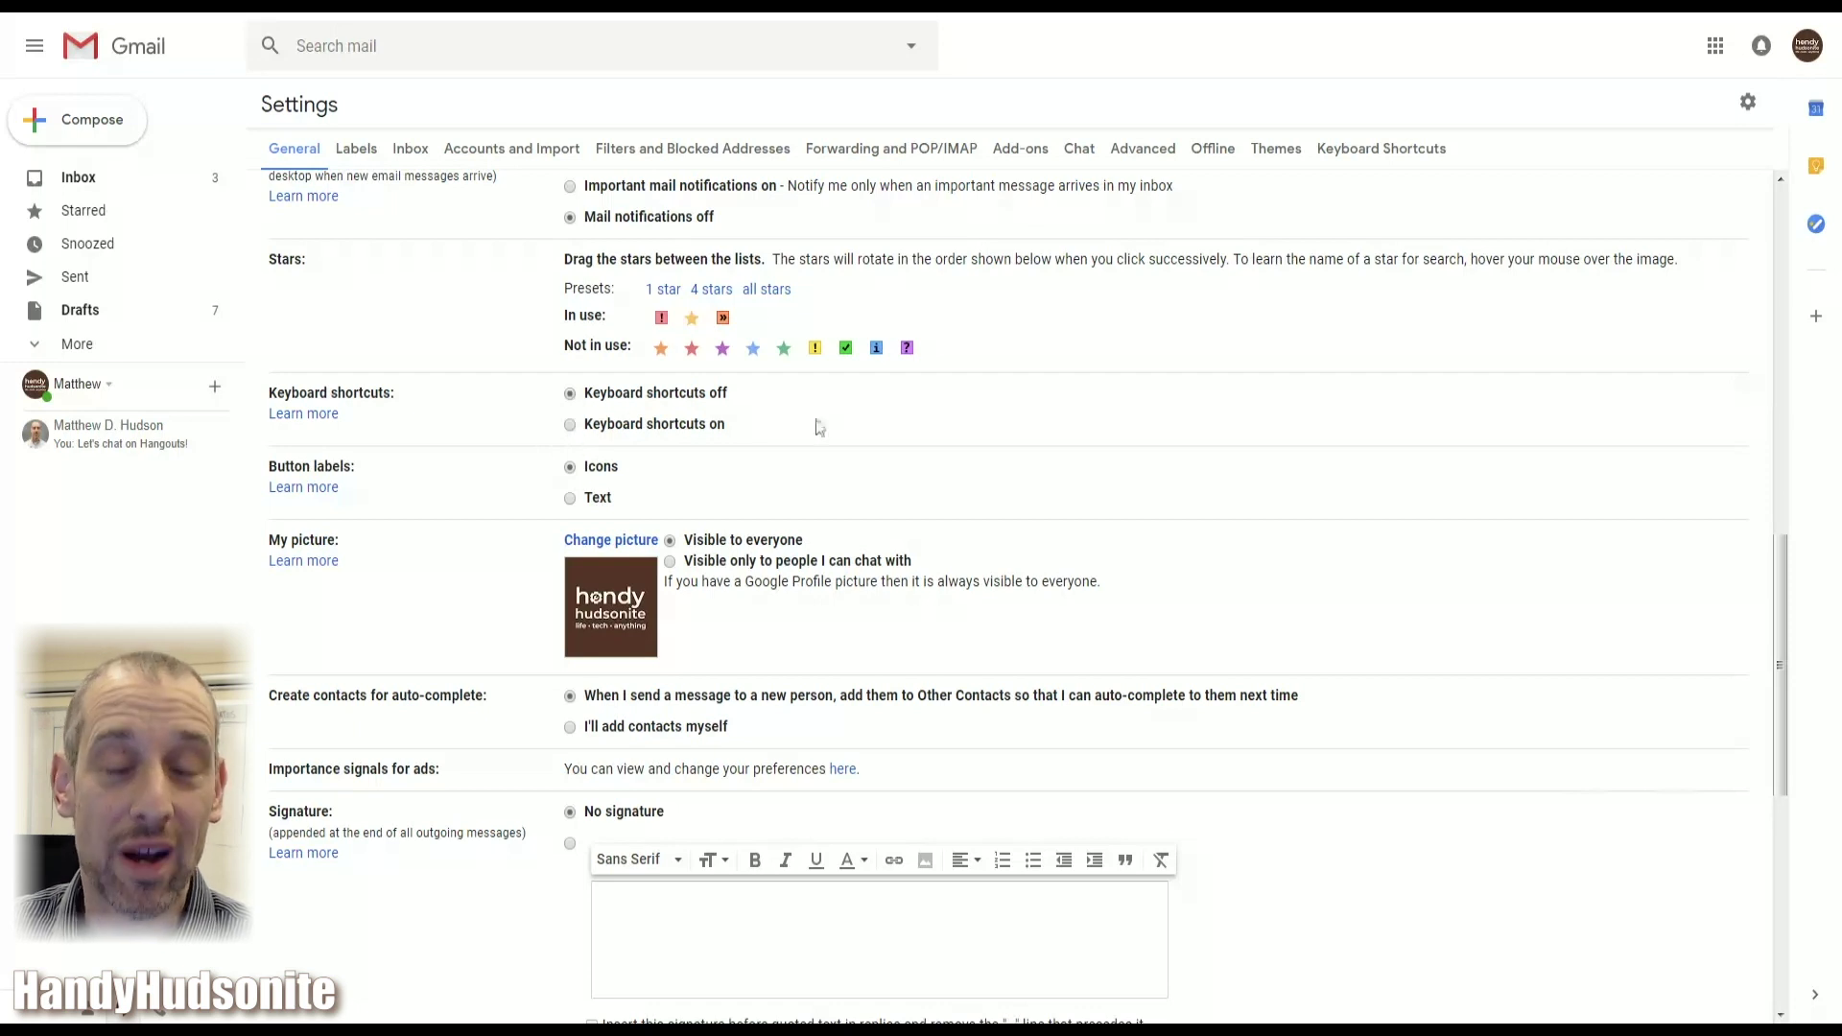
# Turn keyboard shortcuts on and set Button labels back to Icons
pyautogui.click(570, 426)
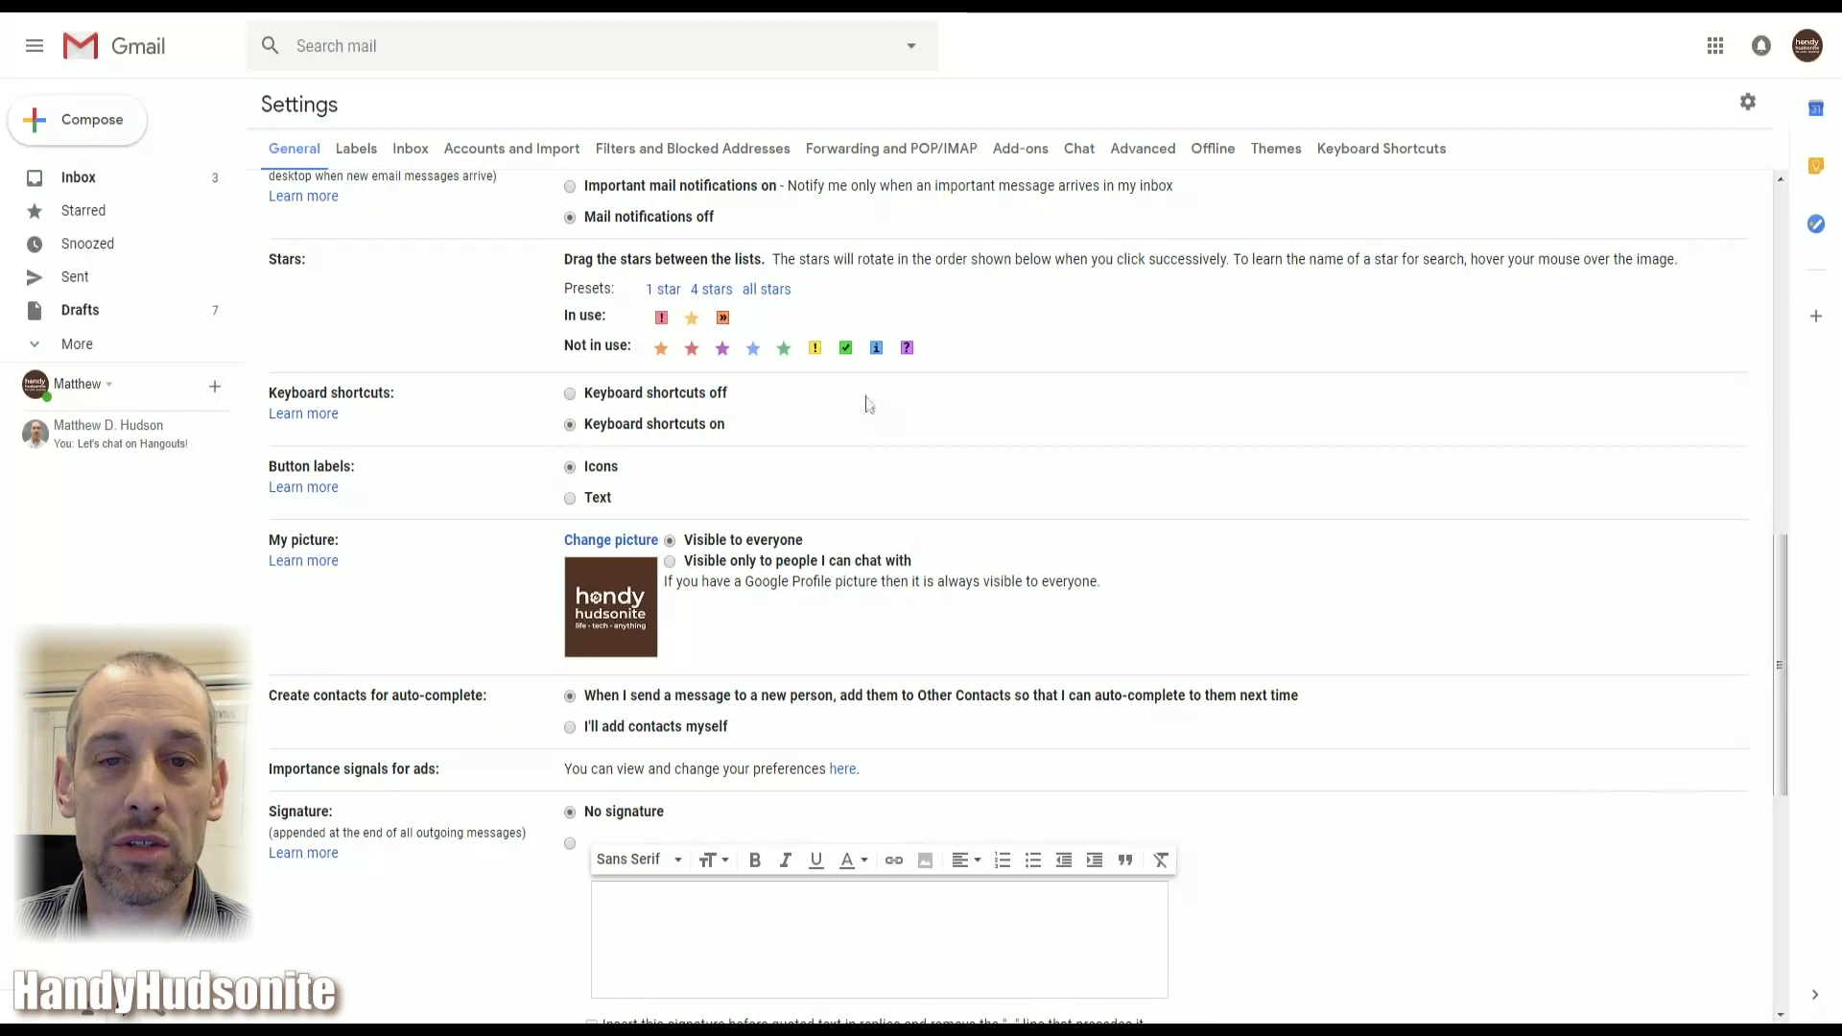
pyautogui.scroll(-1, 815, 429)
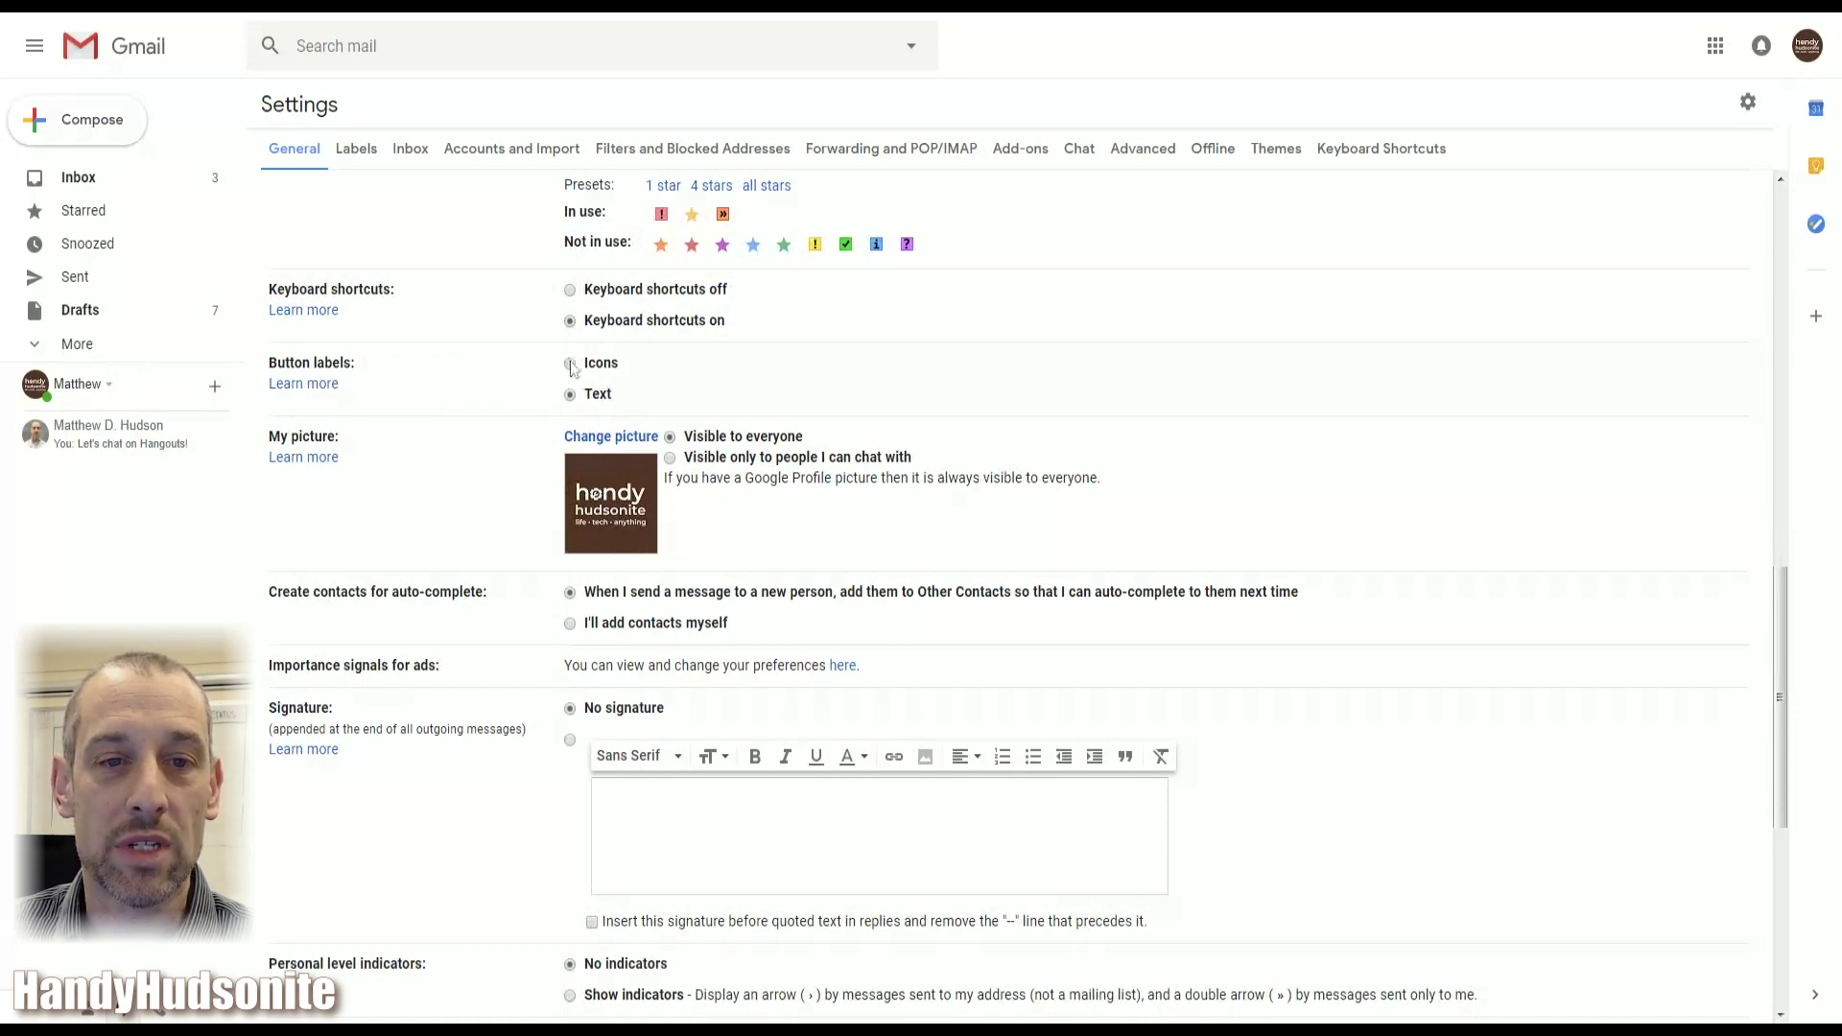
pyautogui.click(571, 364)
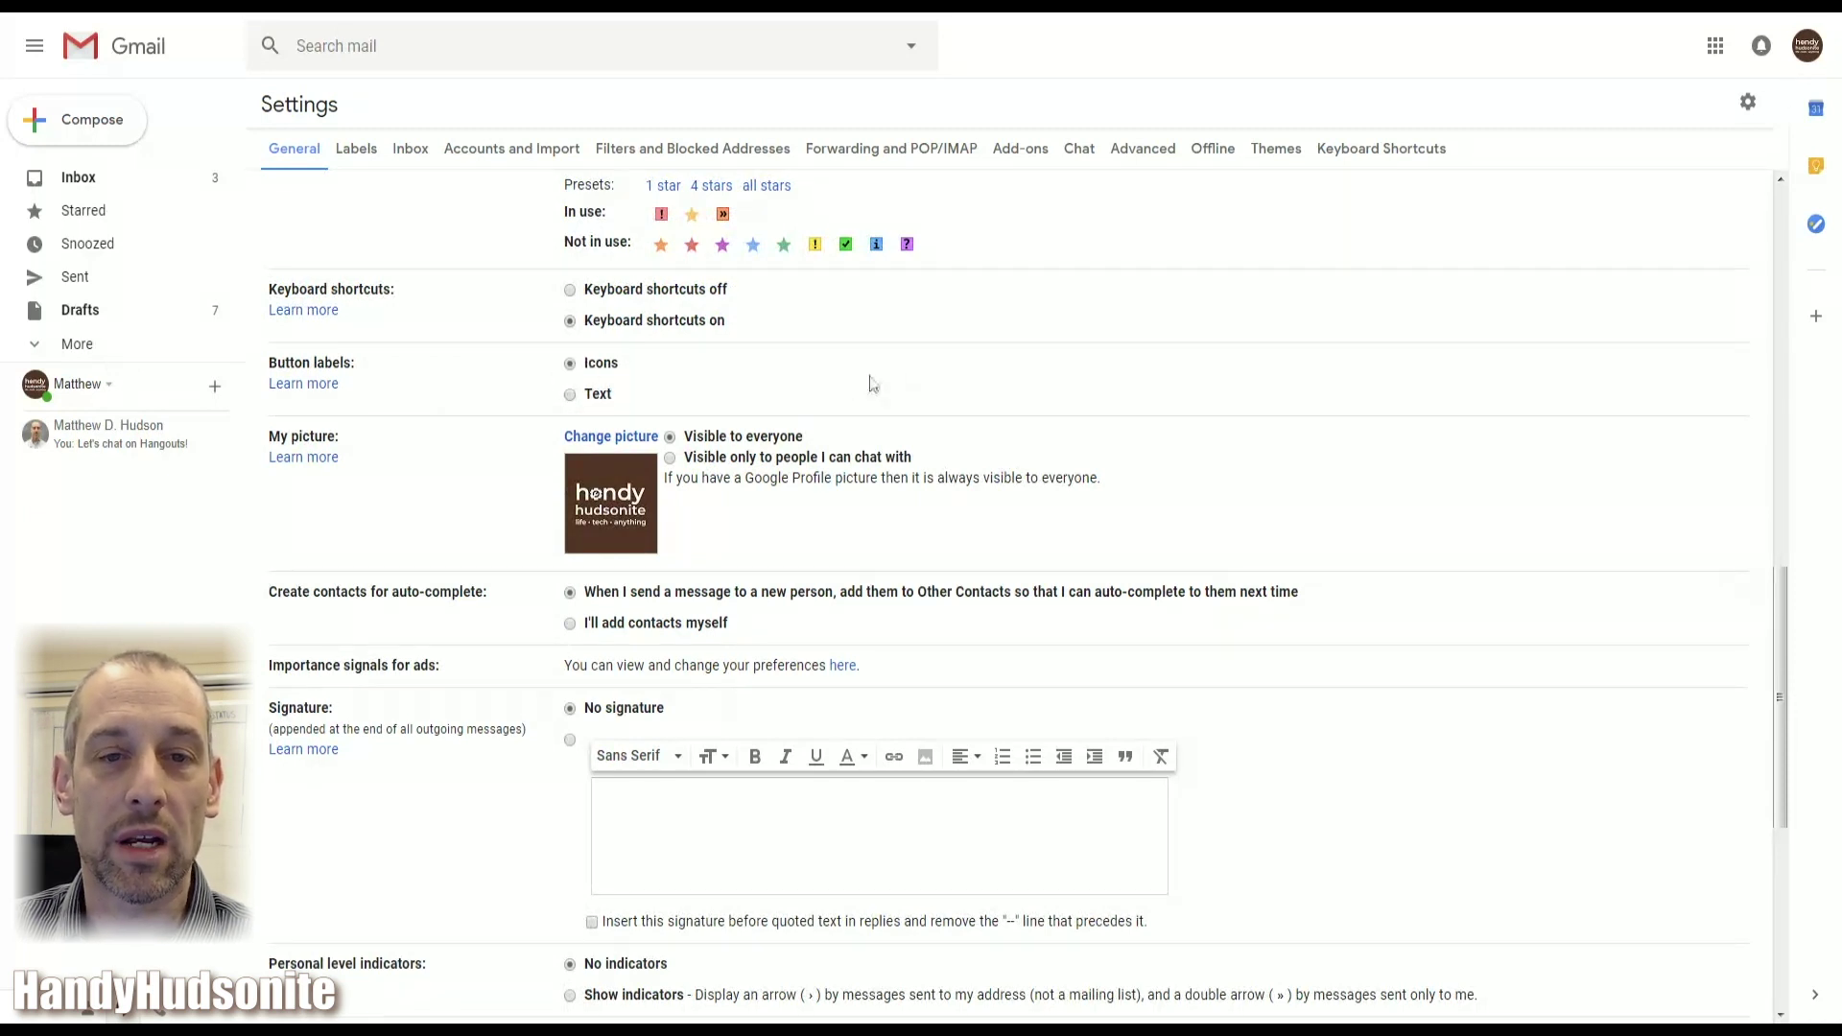
pyautogui.scroll(-1, 470, 440)
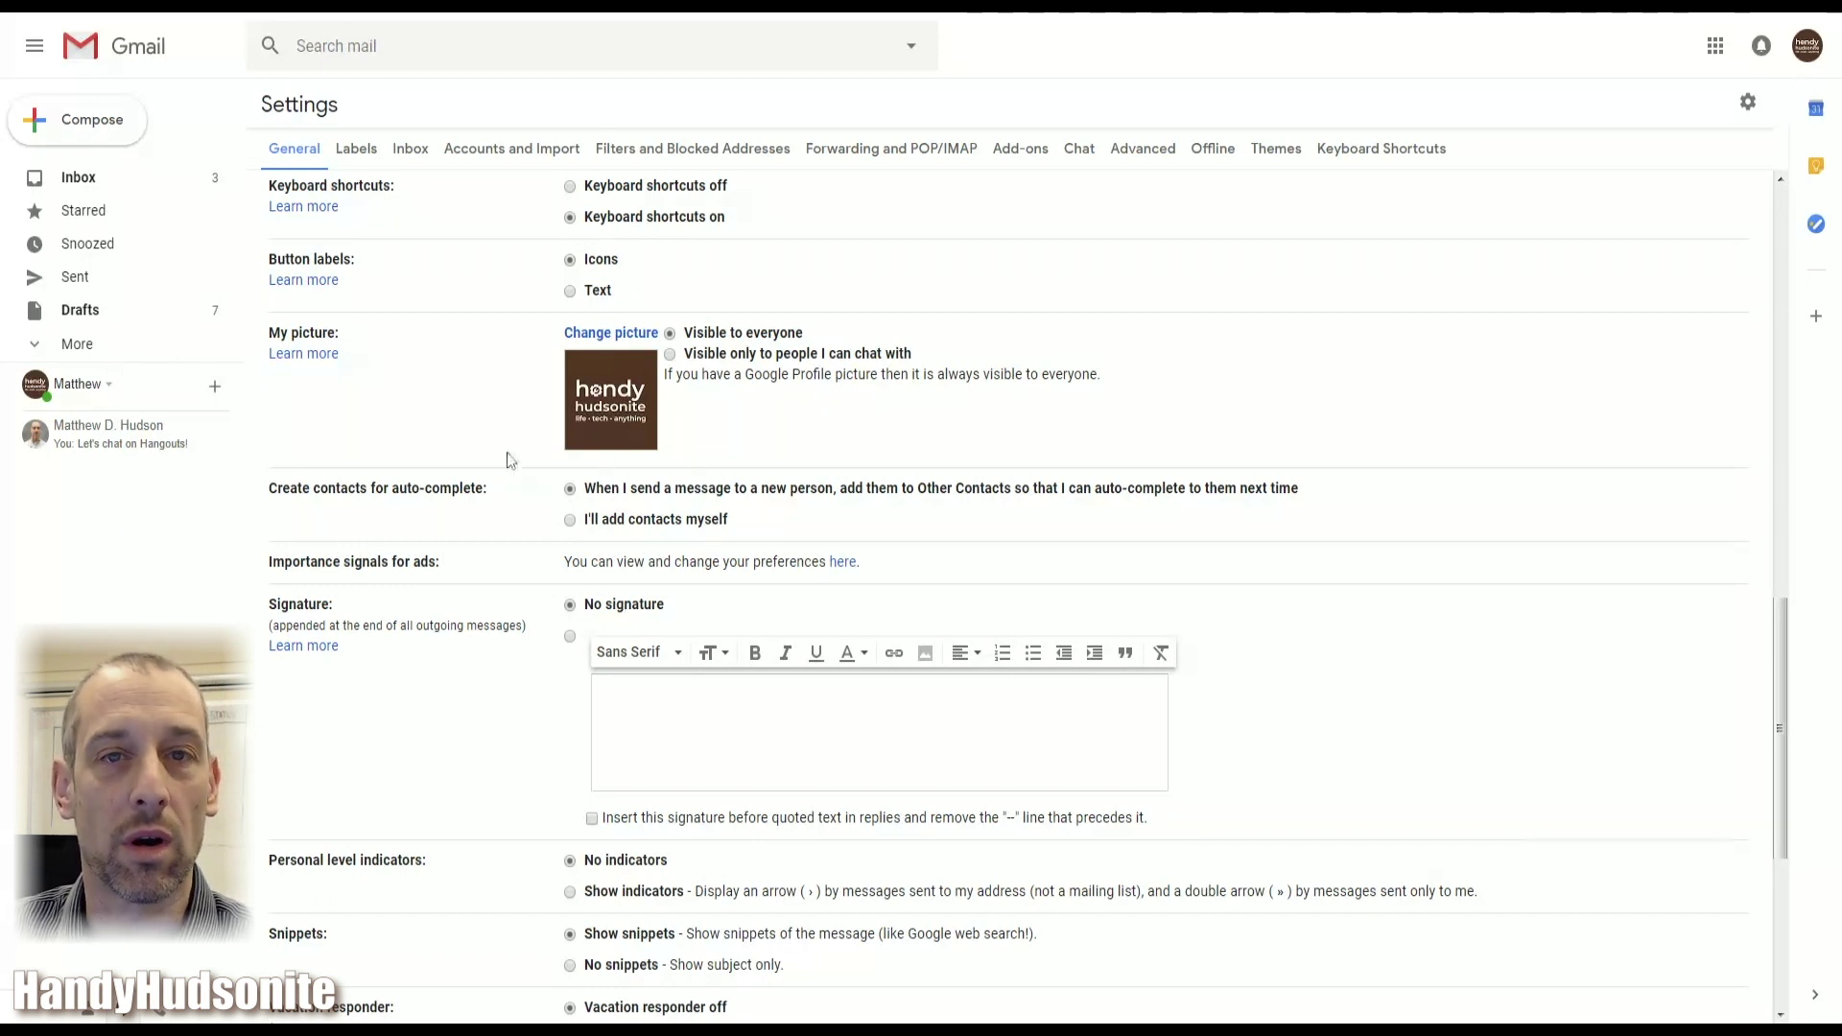
pyautogui.scroll(-2, 460, 494)
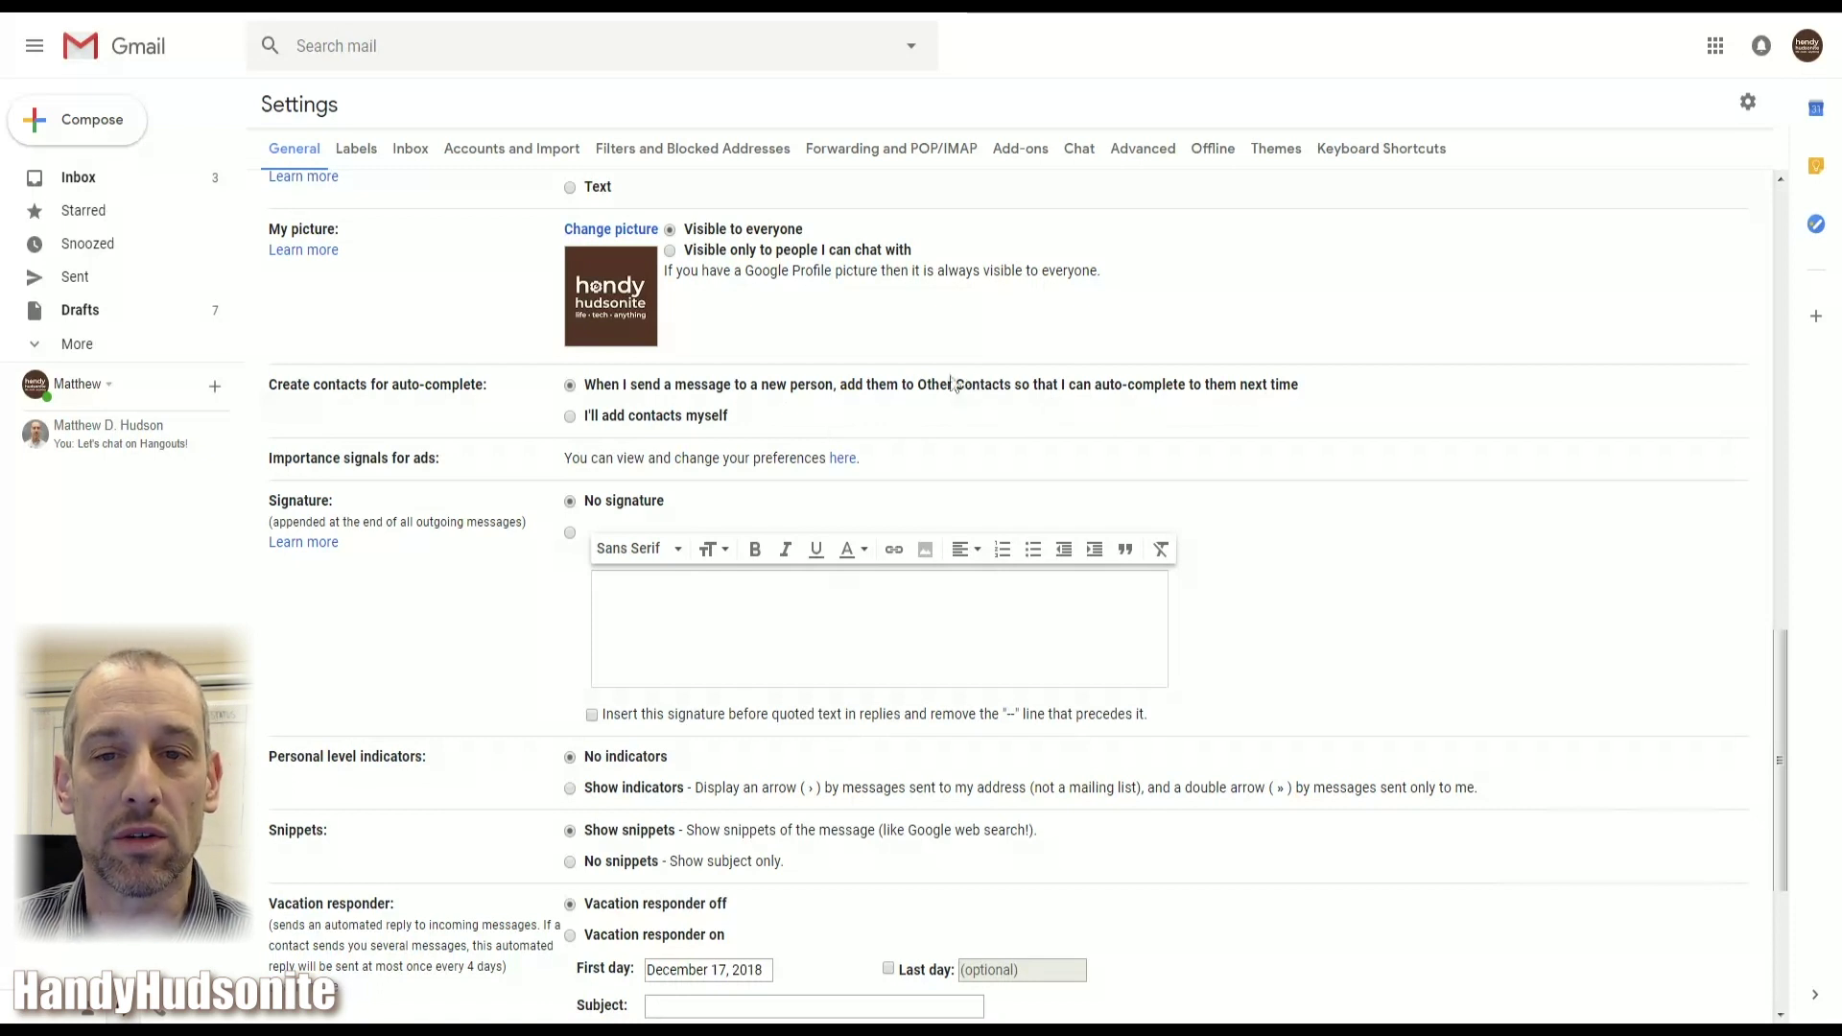
pyautogui.click(571, 417)
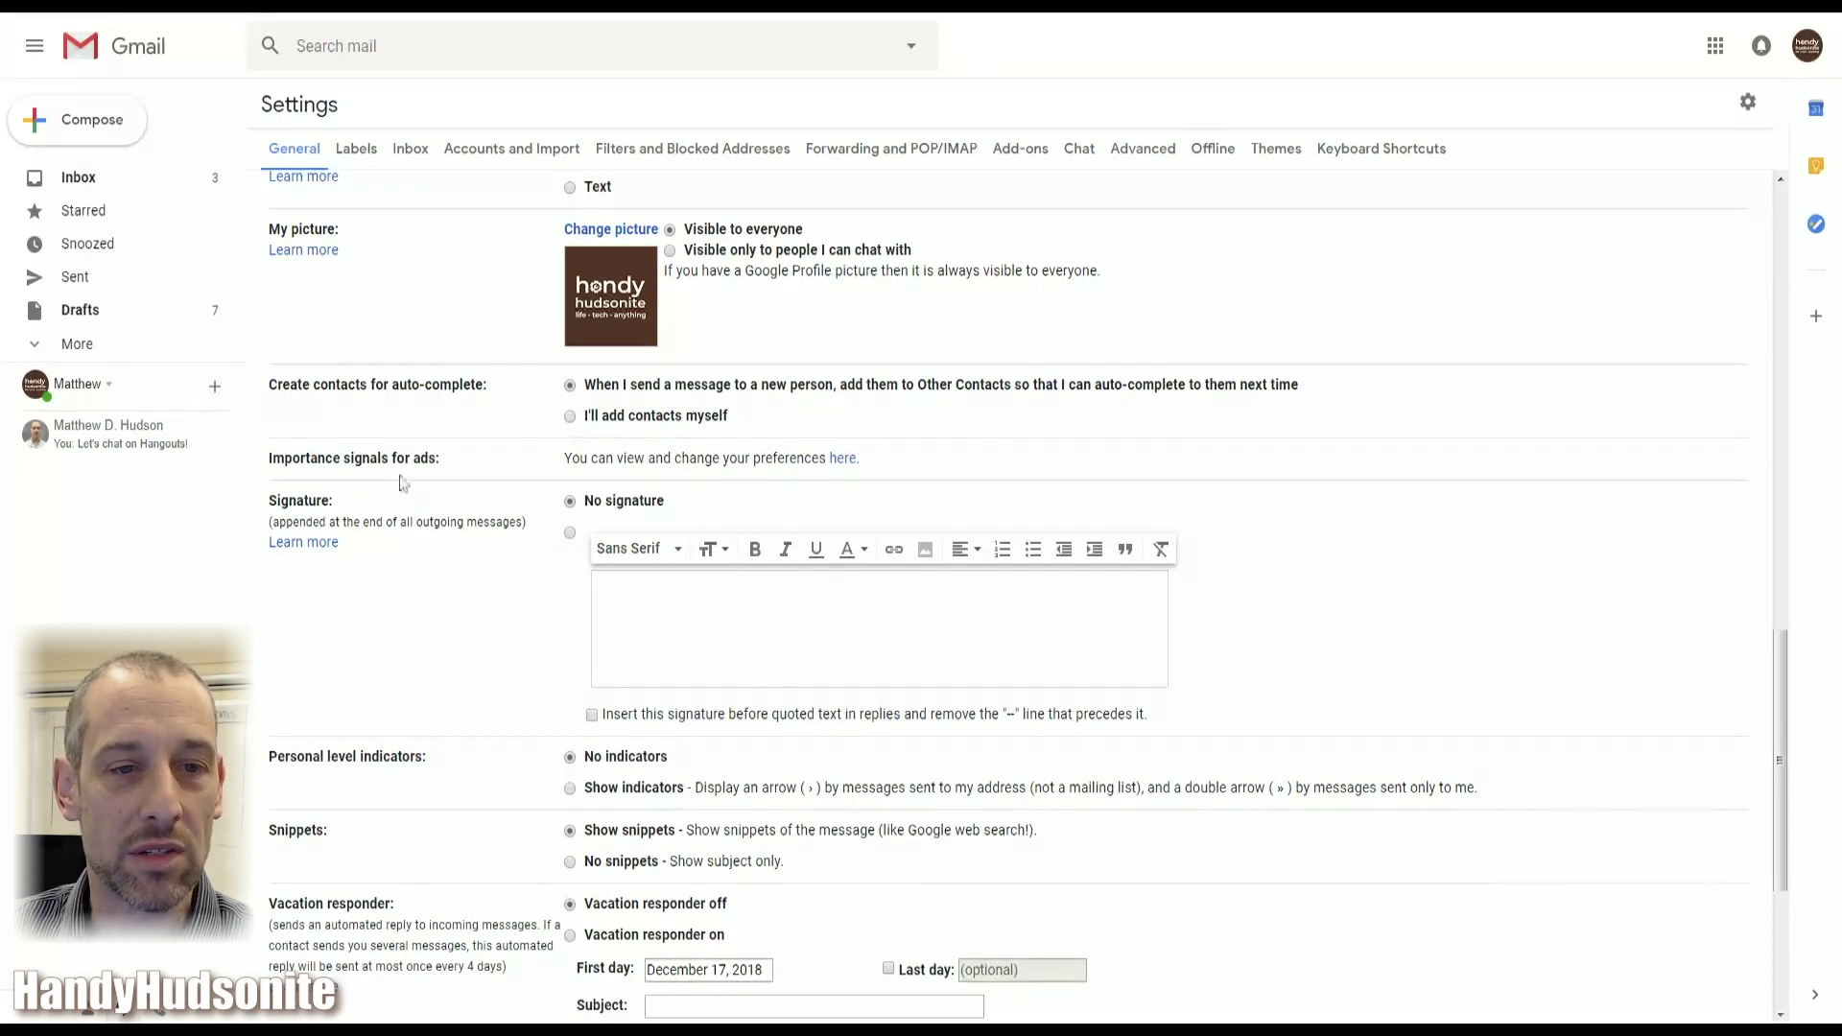
pyautogui.scroll(-1, 412, 480)
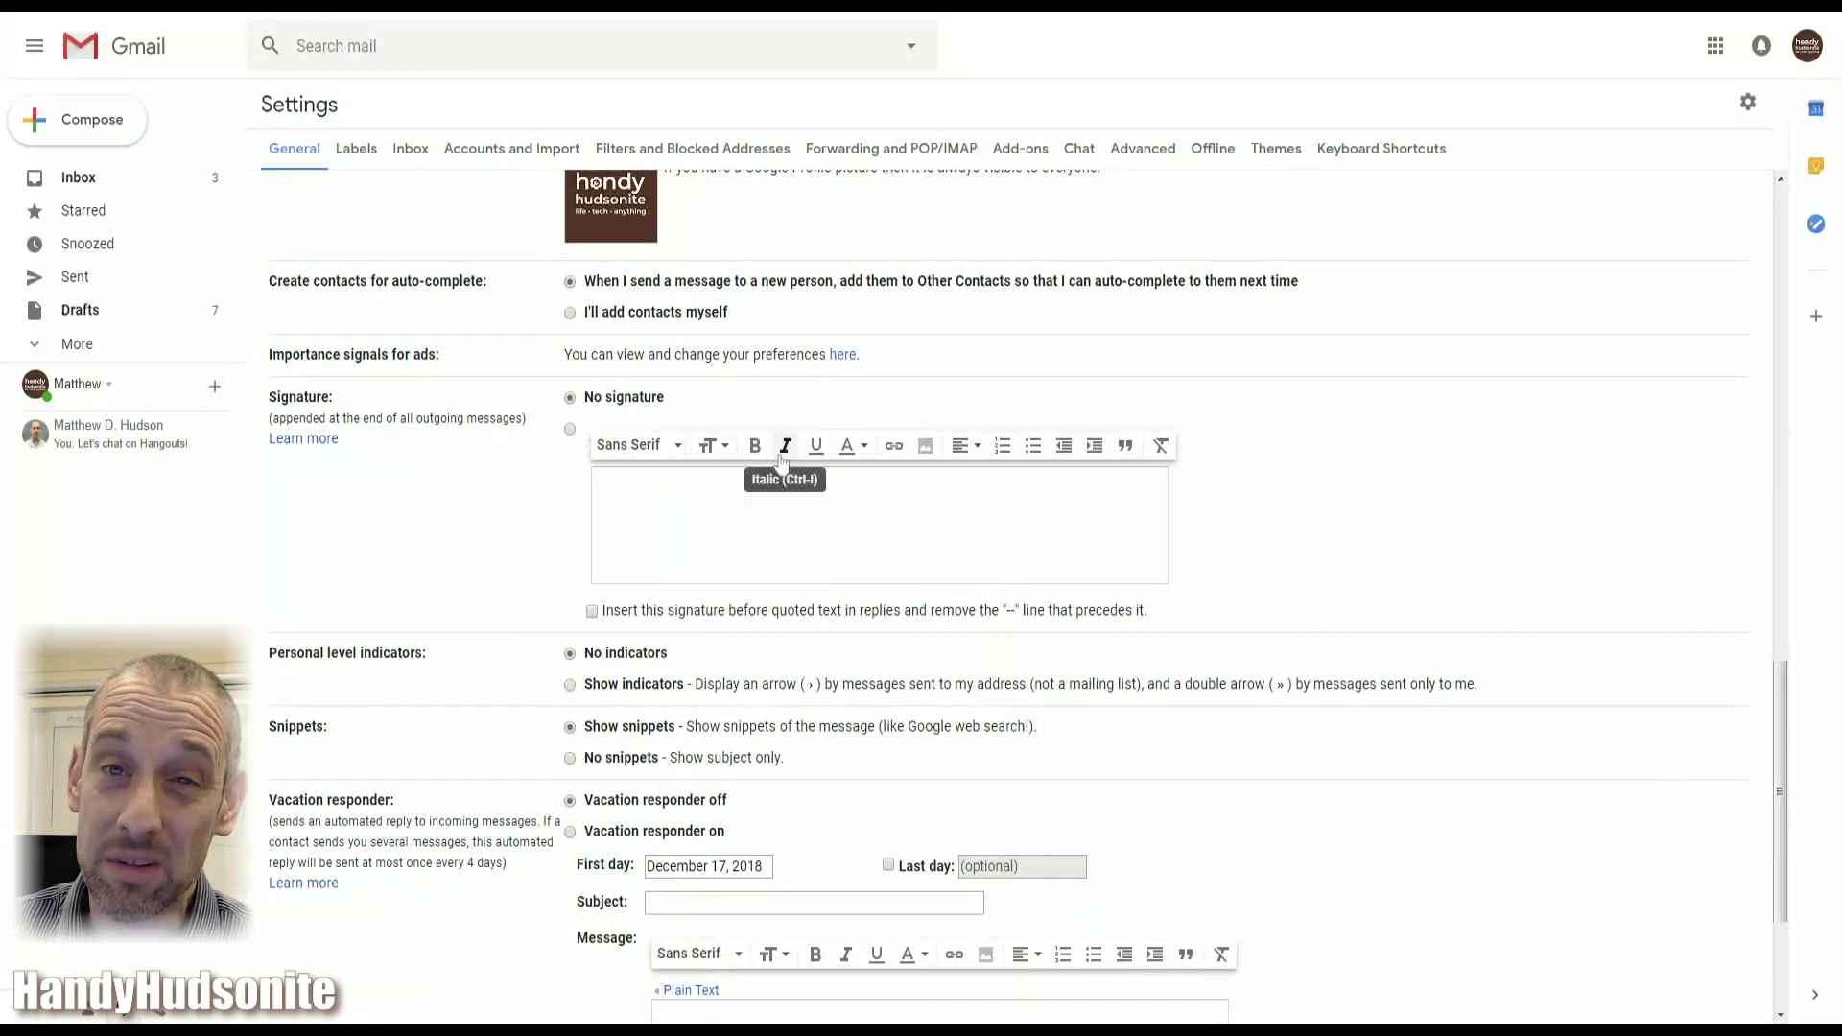
pyautogui.click(570, 430)
pyautogui.click(652, 489)
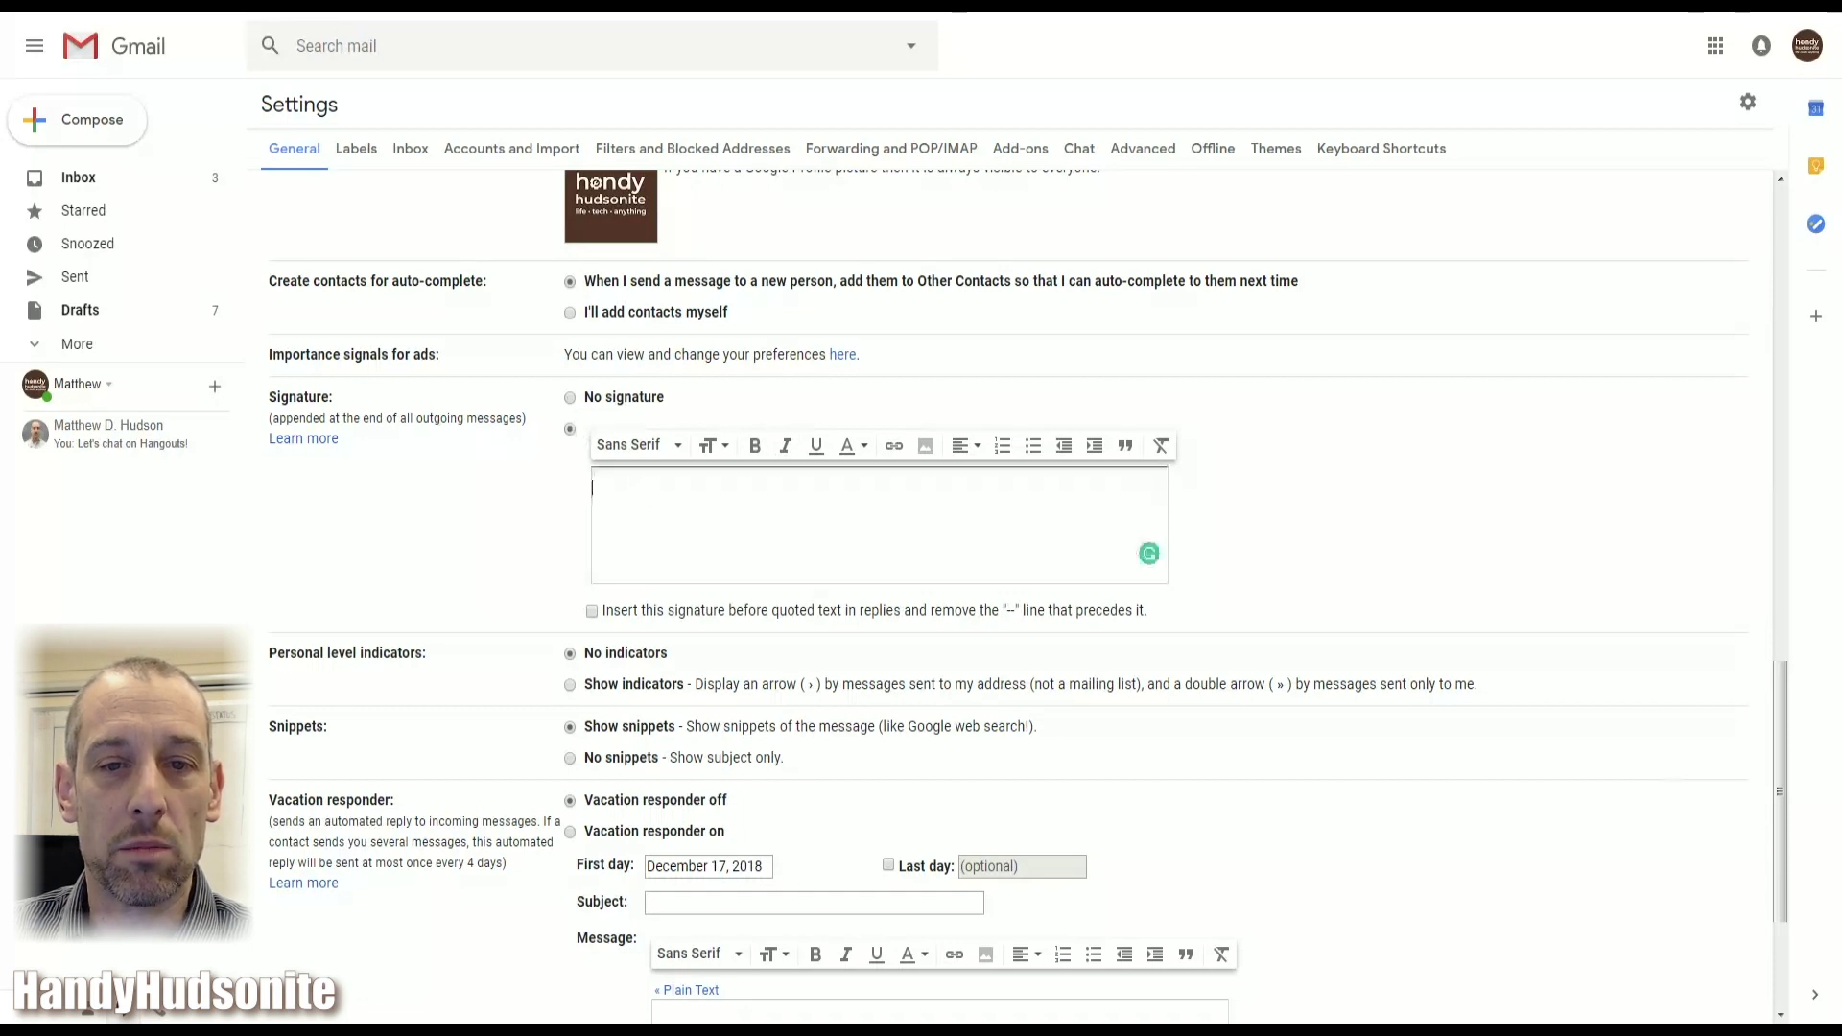
pyautogui.click(589, 402)
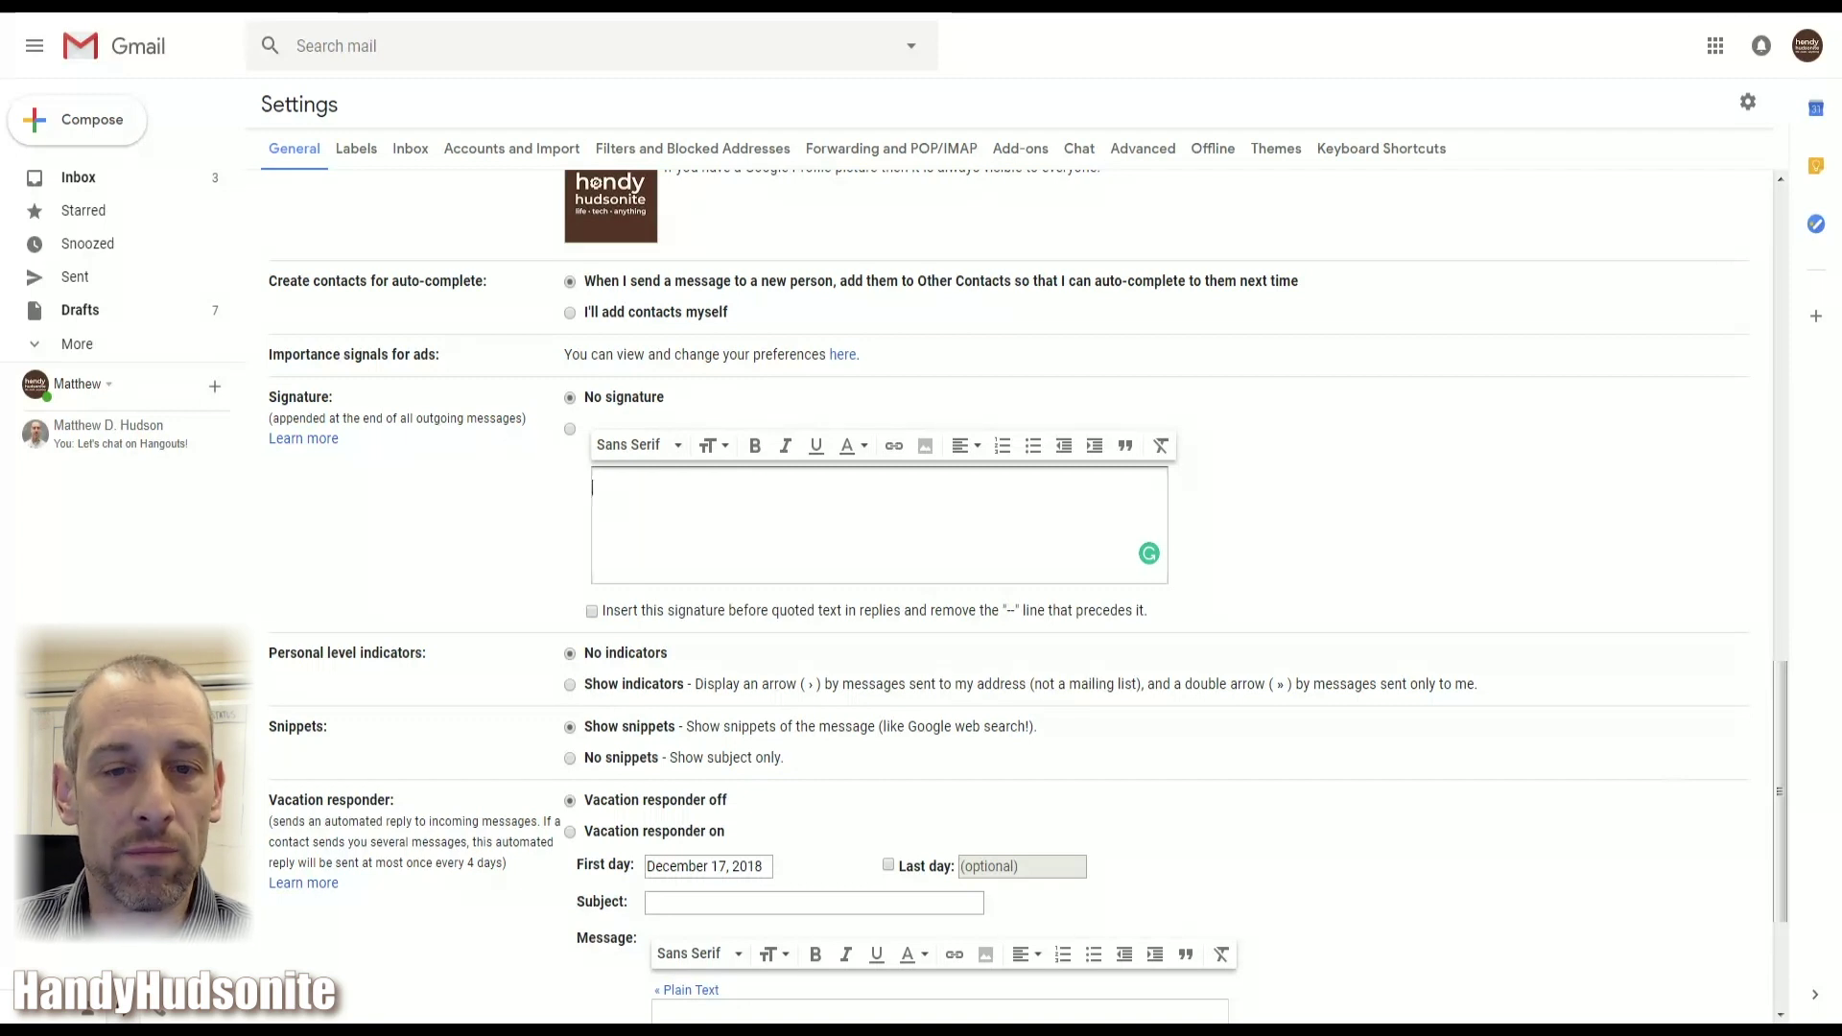
pyautogui.scroll(-1, 501, 513)
pyautogui.scroll(-1, 499, 514)
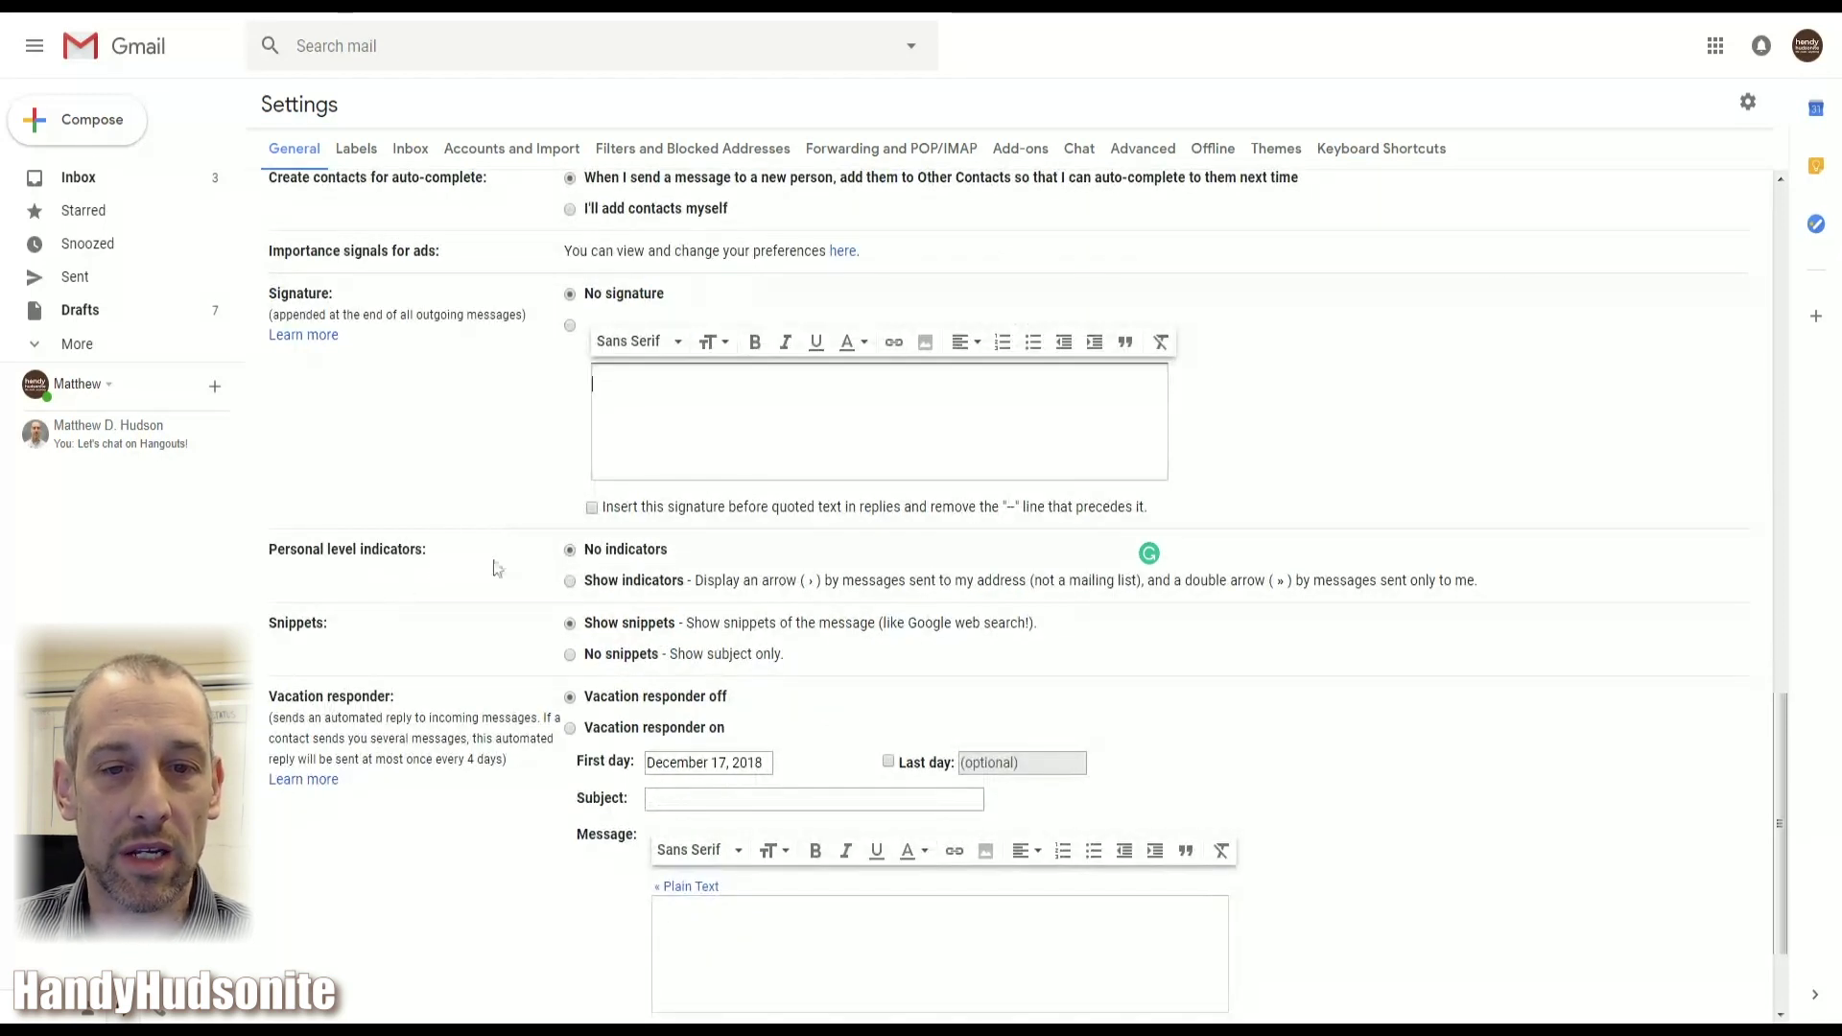
# Switch Personal level indicators to Show indicators, then back to No indicators
pyautogui.click(570, 581)
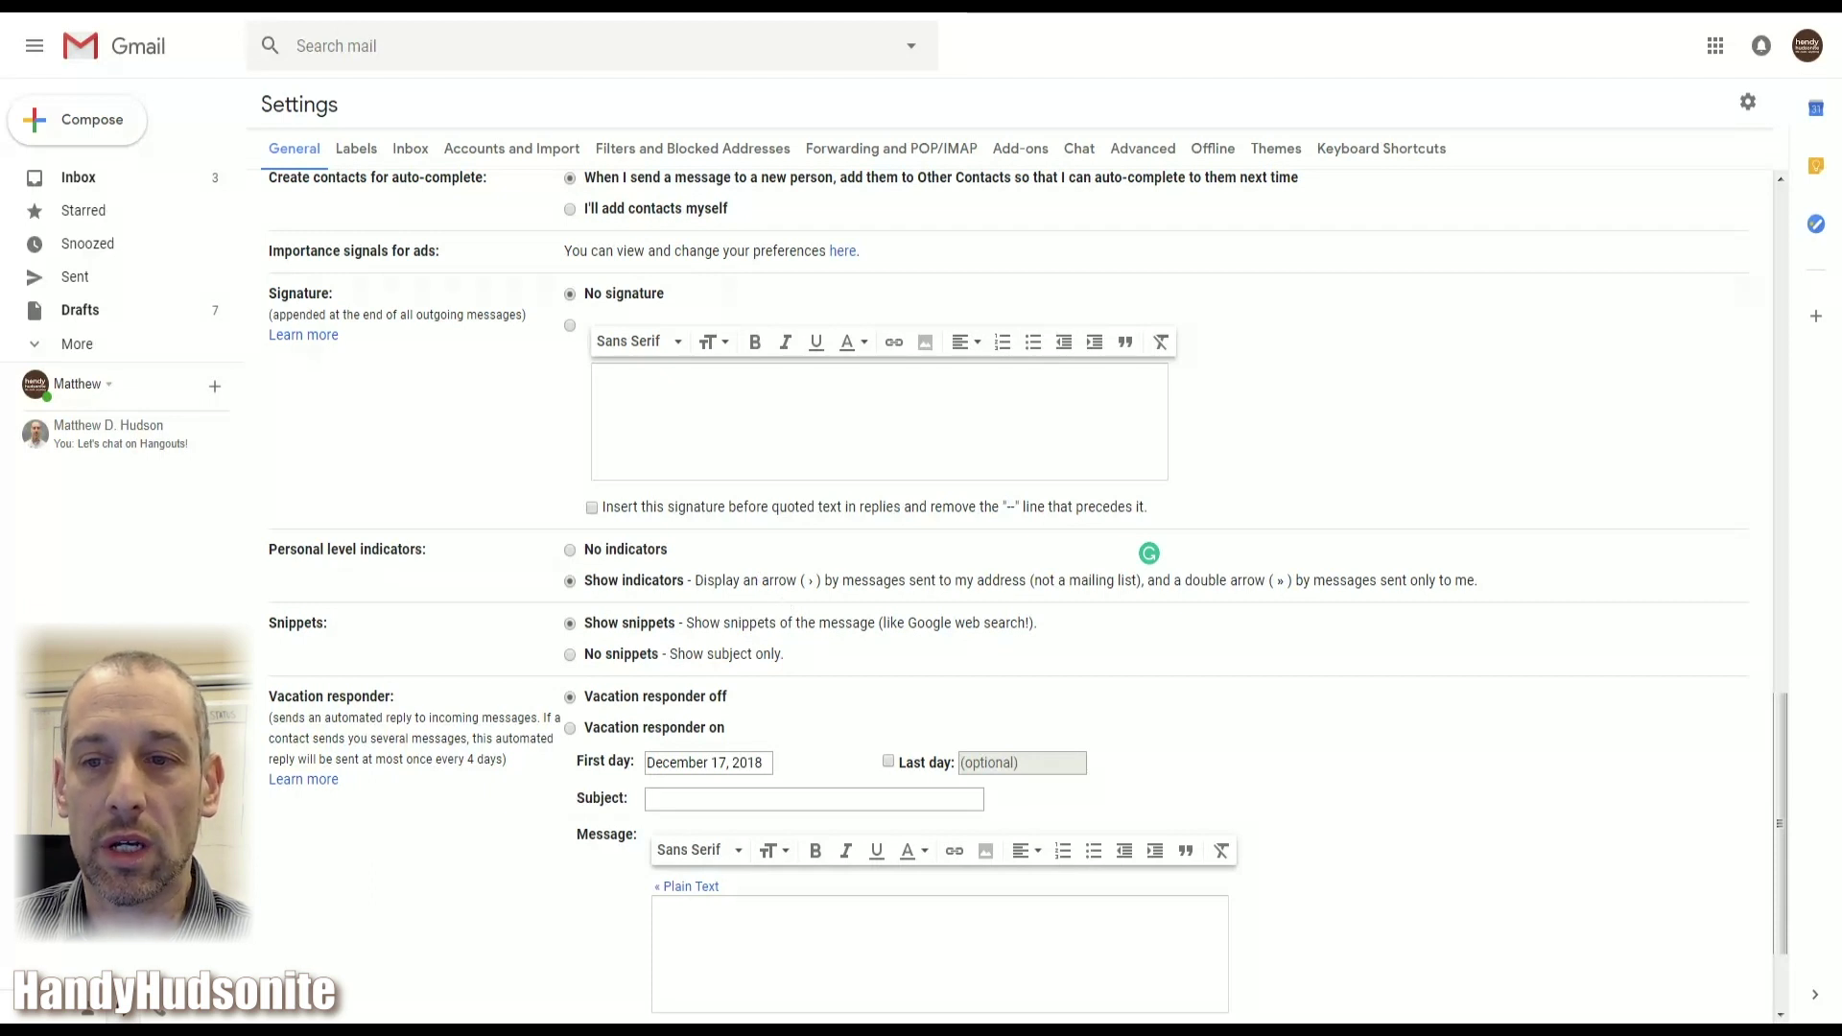
pyautogui.click(570, 548)
pyautogui.scroll(-2, 499, 518)
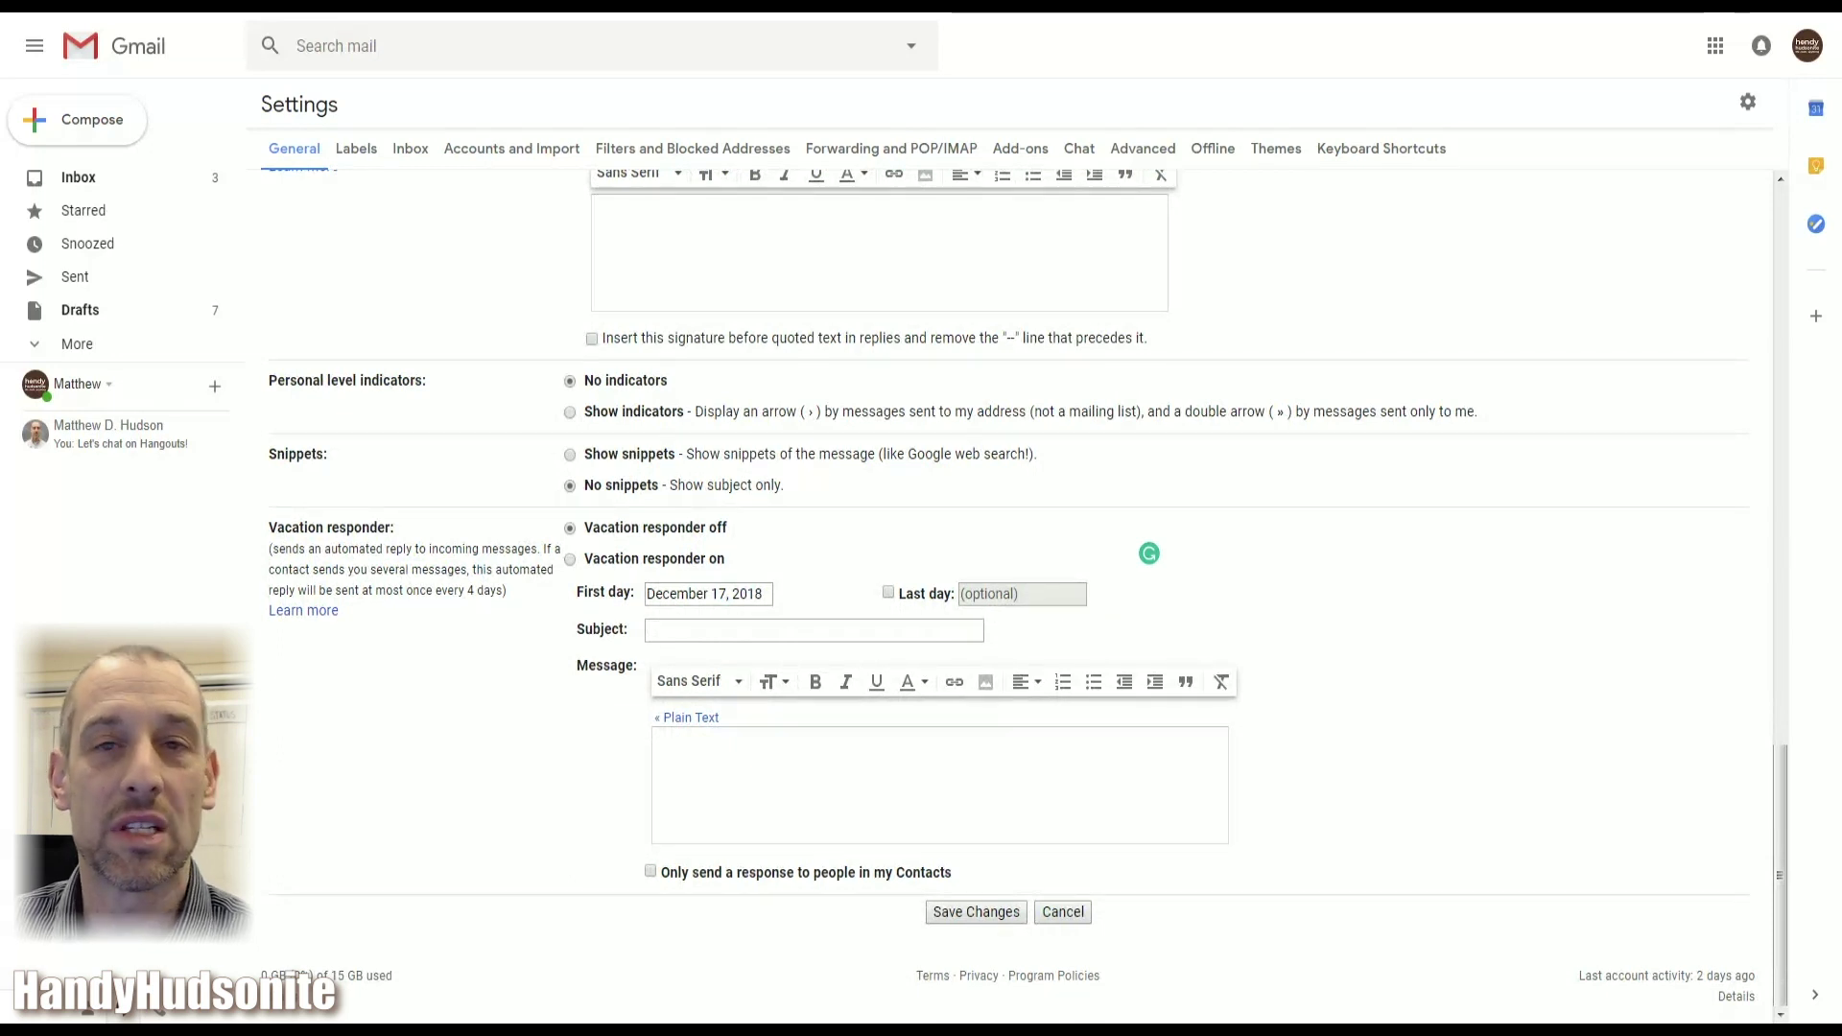
# Restore Show snippets and switch the vacation responder on, then back off
pyautogui.click(571, 456)
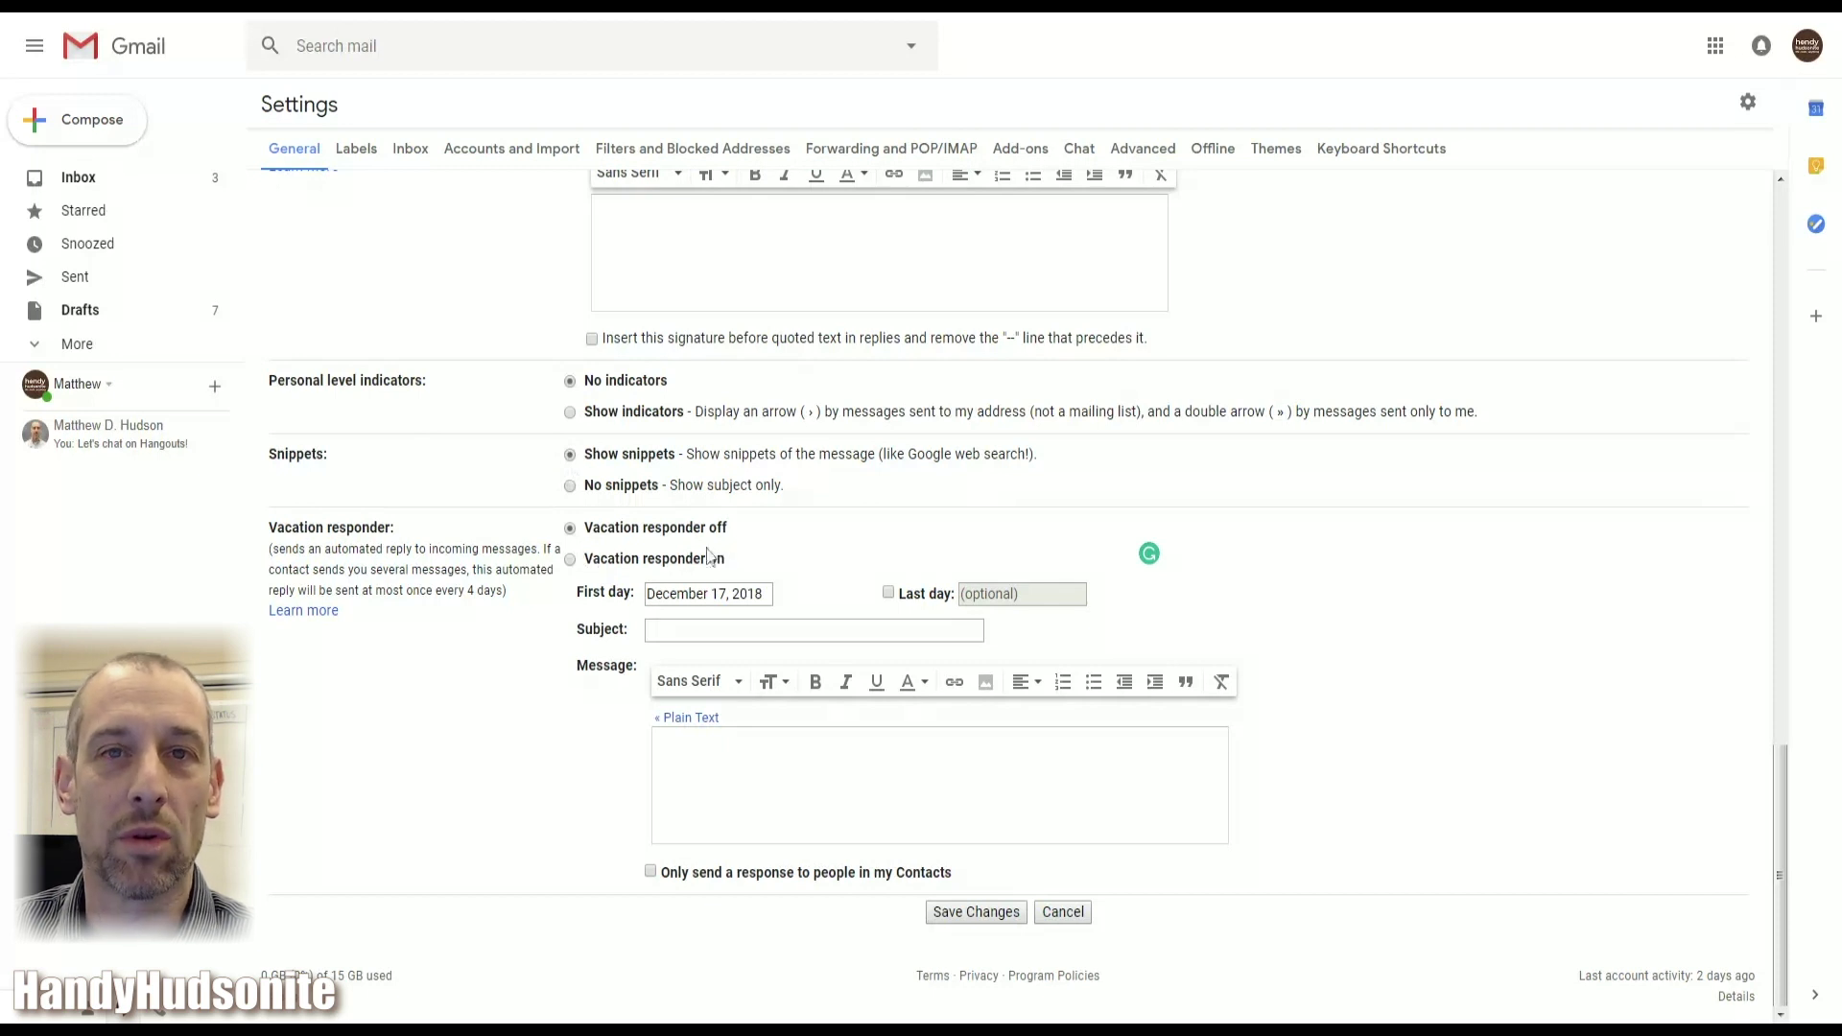
pyautogui.click(570, 559)
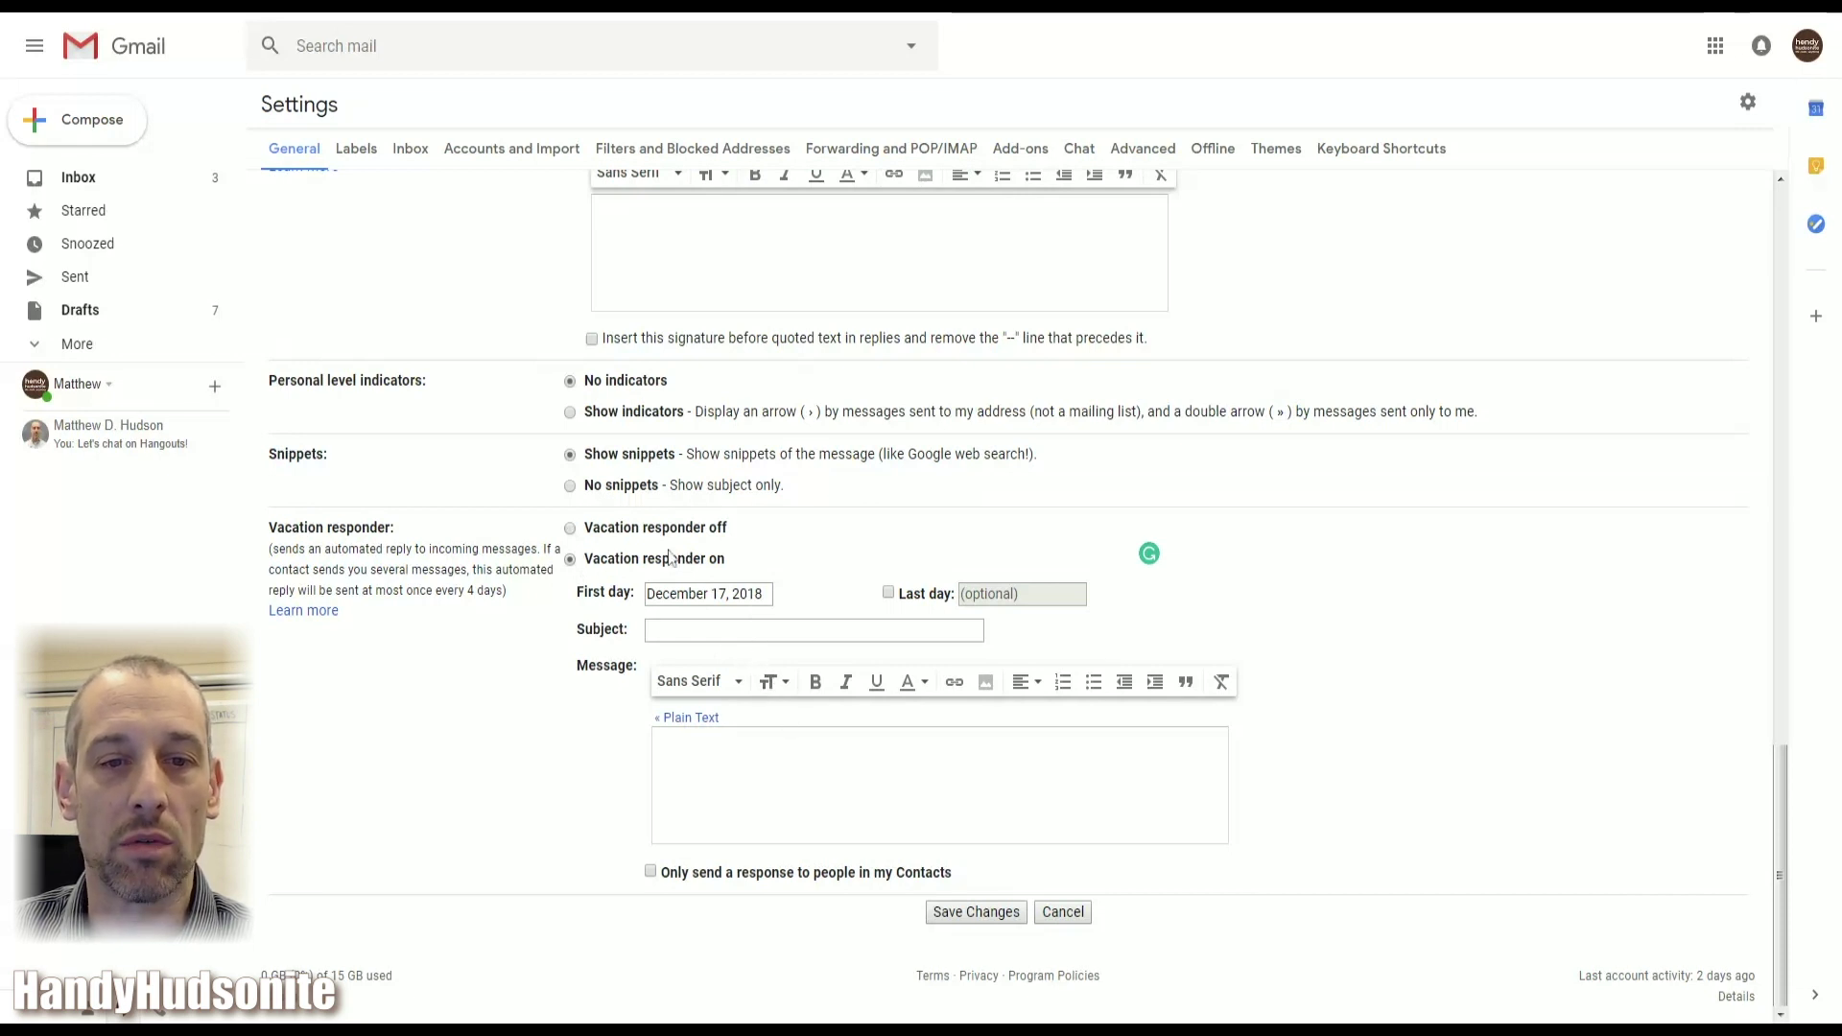
pyautogui.click(570, 528)
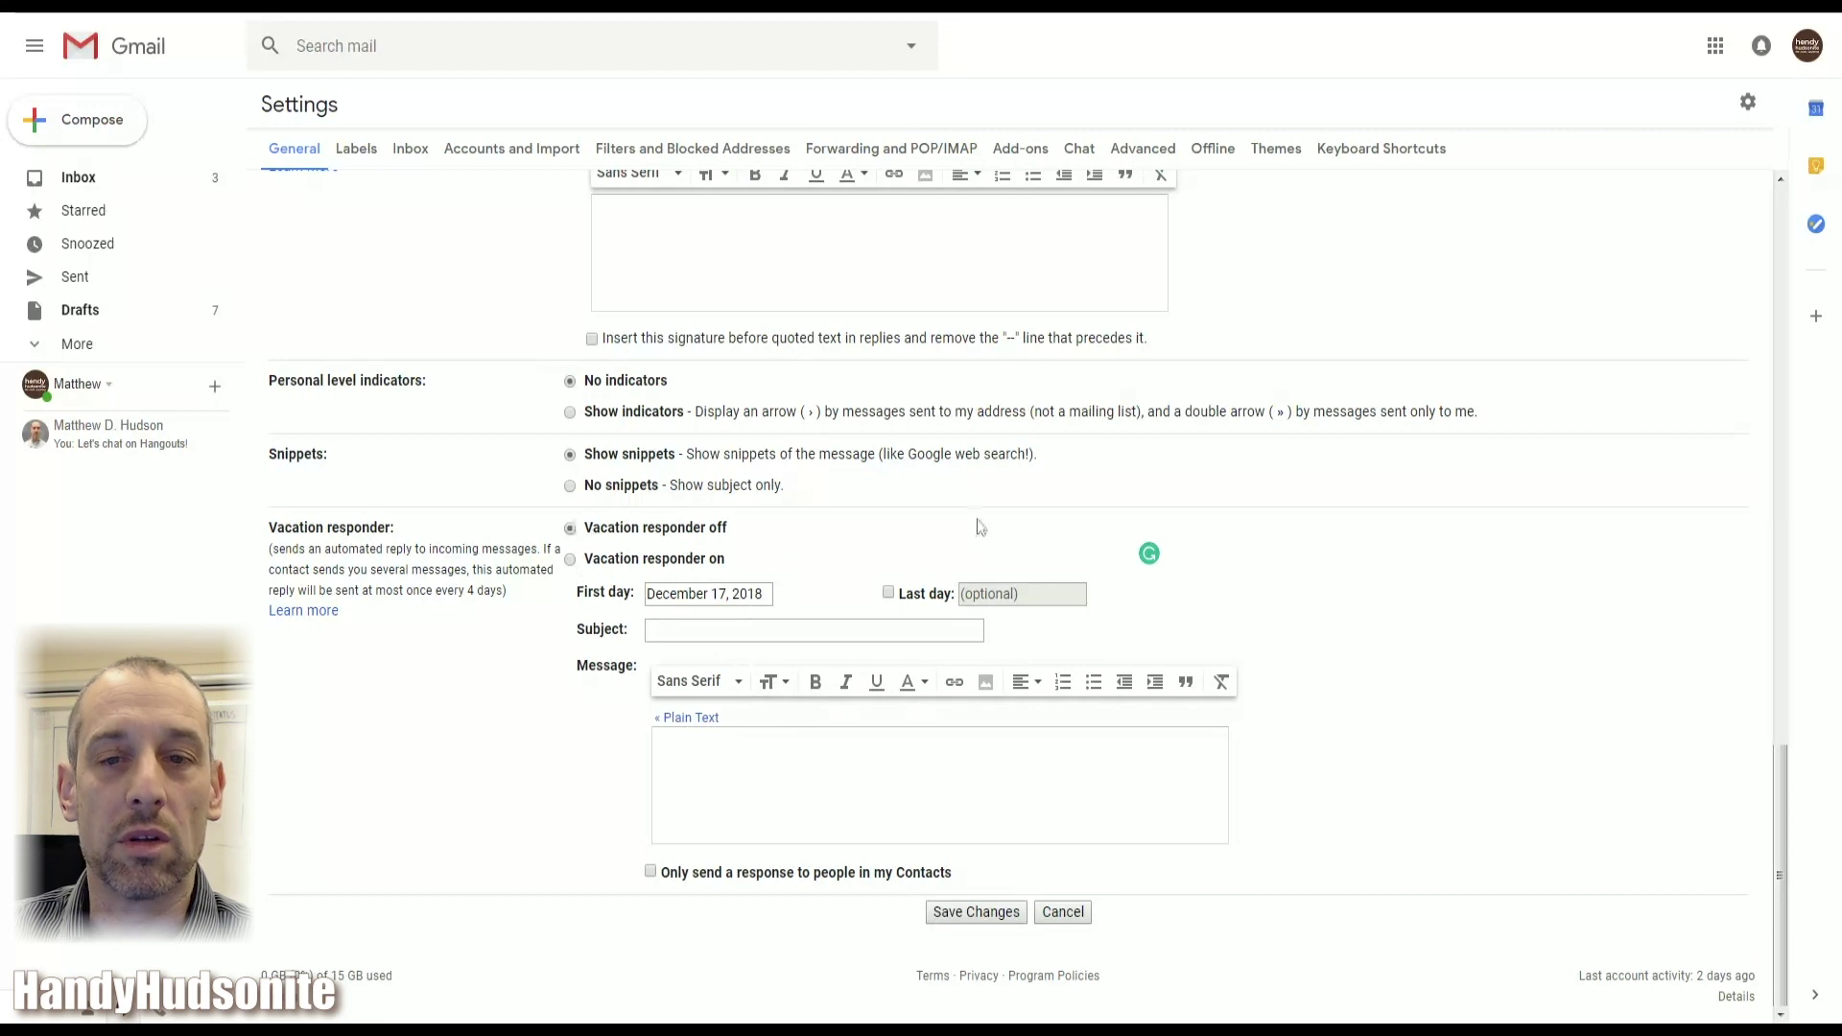